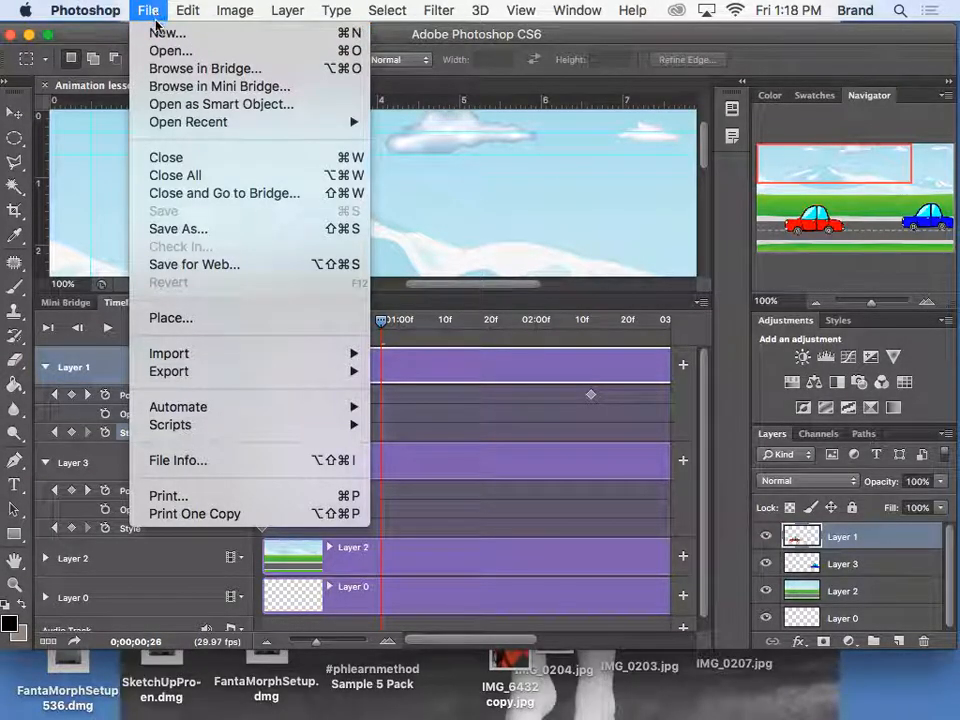
- Start a new document based on the Film & Video preset
left_click(163, 35)
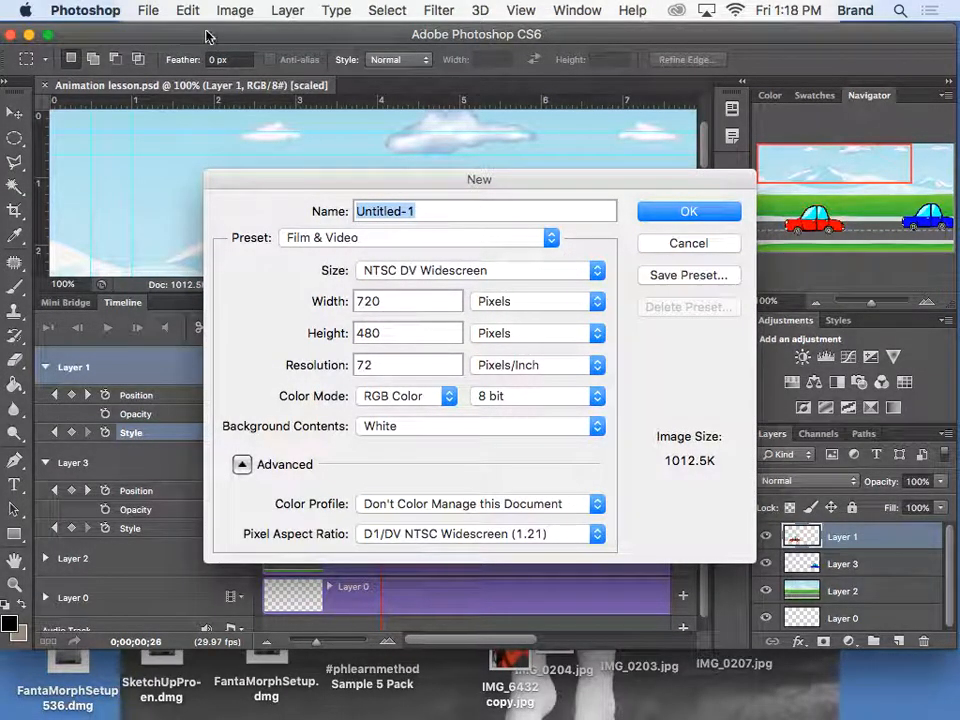
left_click(339, 238)
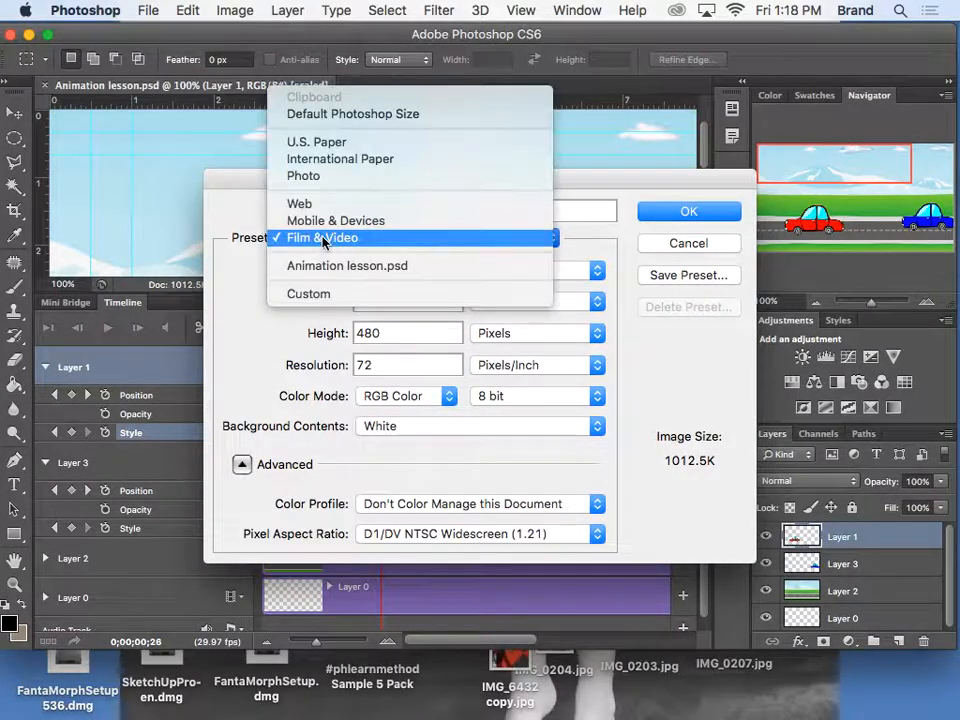
left_click(336, 246)
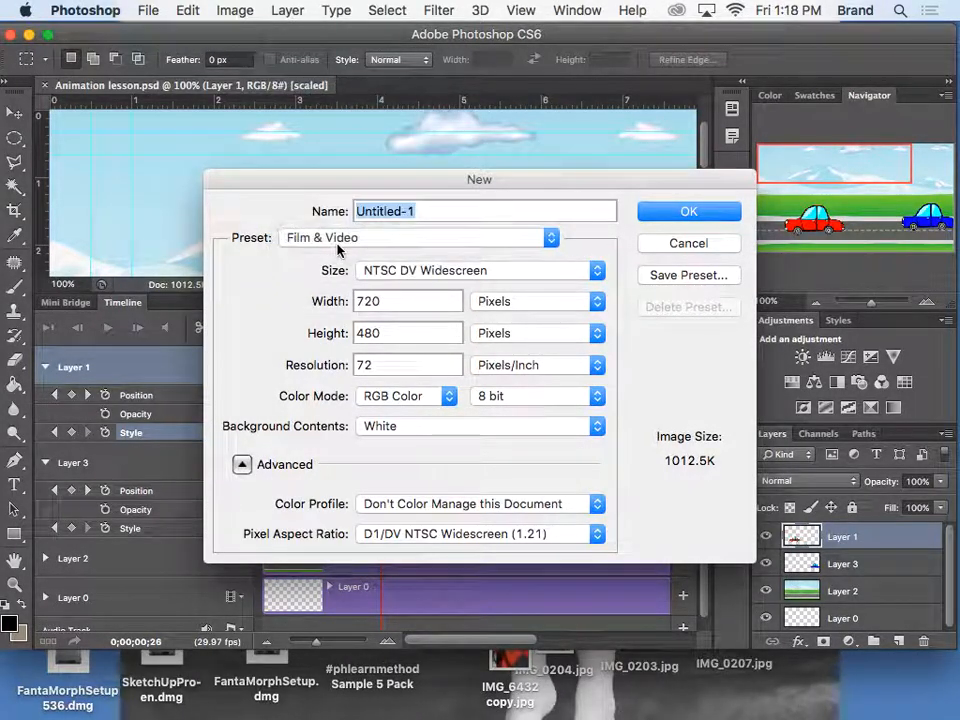
- Set the new document's size to NTSC DV
left_click(500, 272)
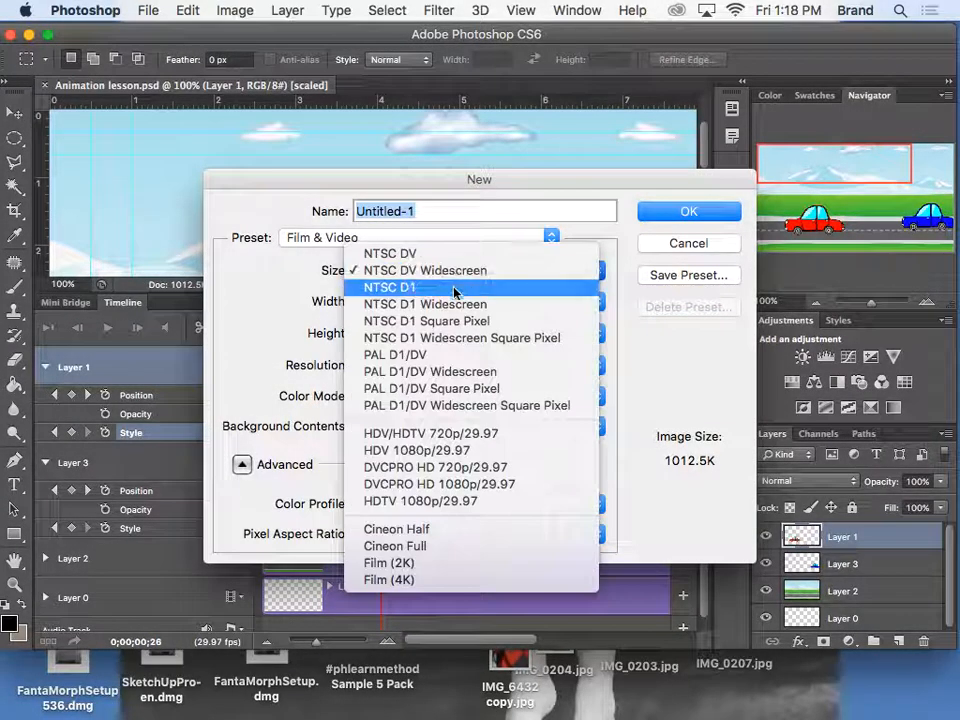
left_click(365, 252)
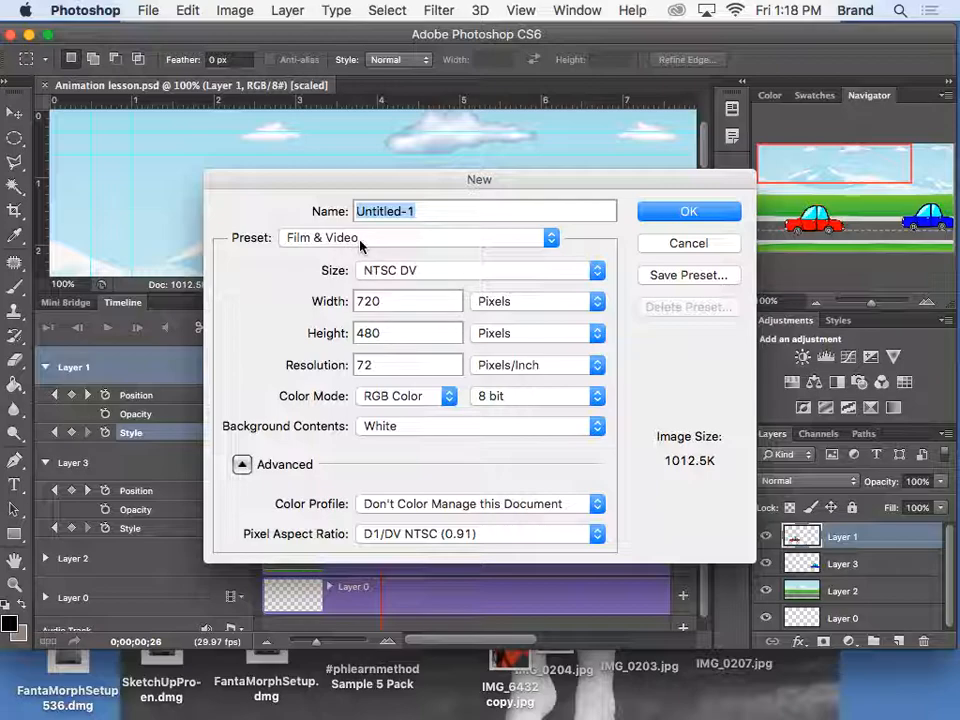
left_click(422, 272)
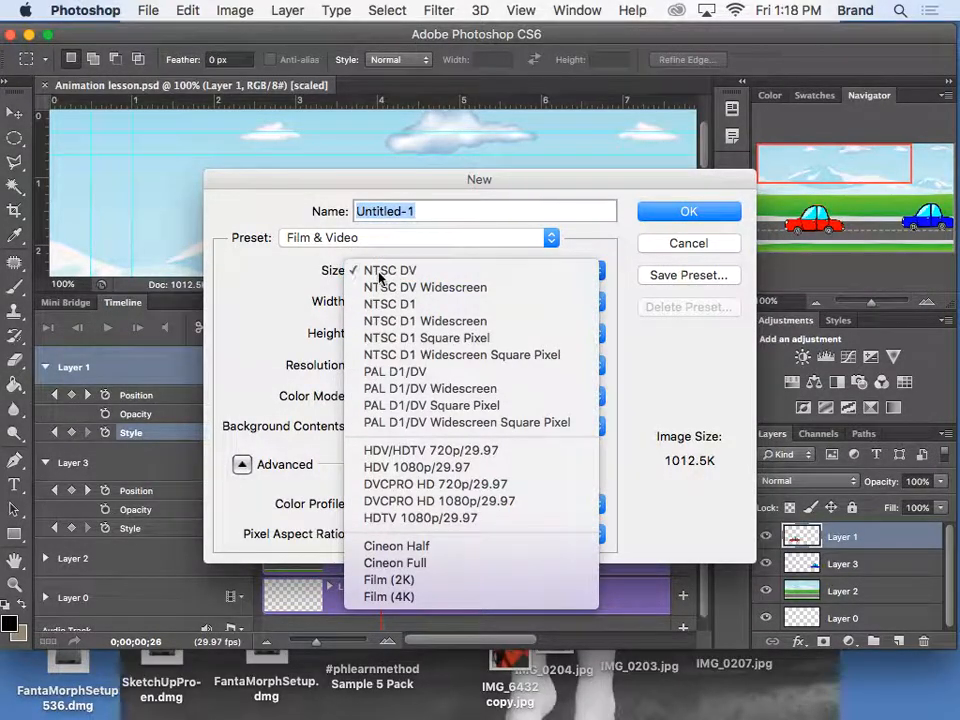
left_click(383, 274)
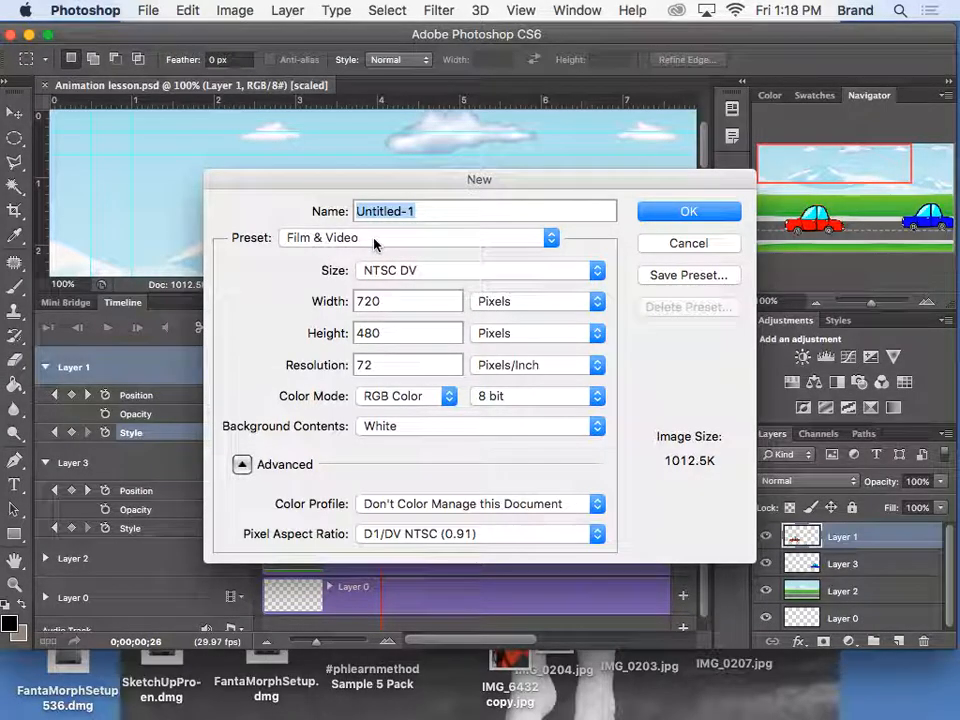
- Set the new document's size to NTSC DV Widescreen and create it, accepting the pixel aspect ratio notice
left_click(451, 274)
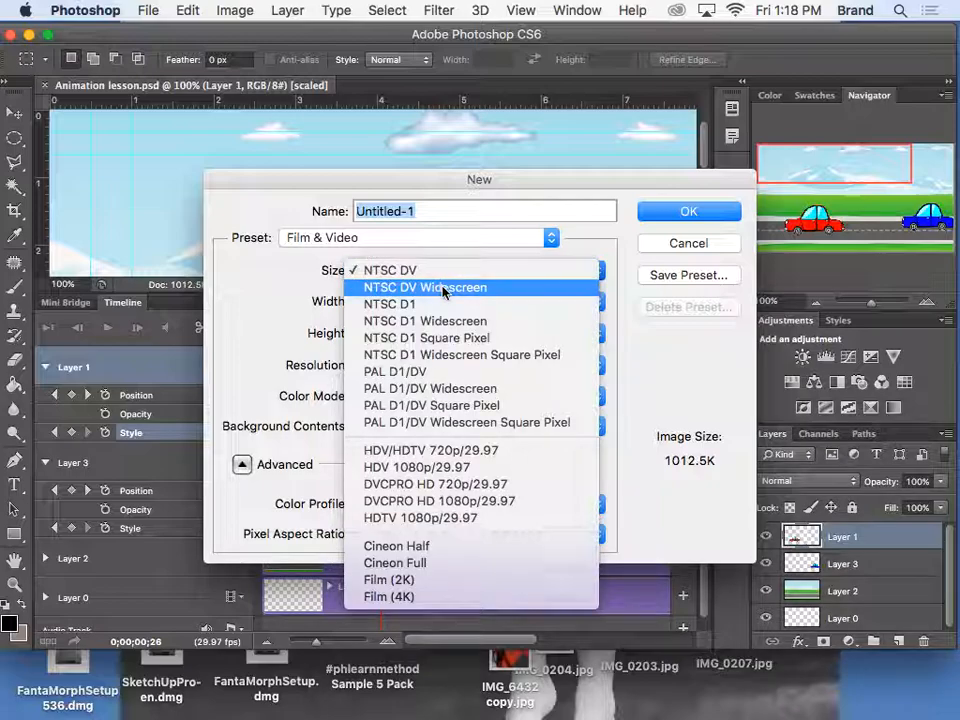
left_click(508, 287)
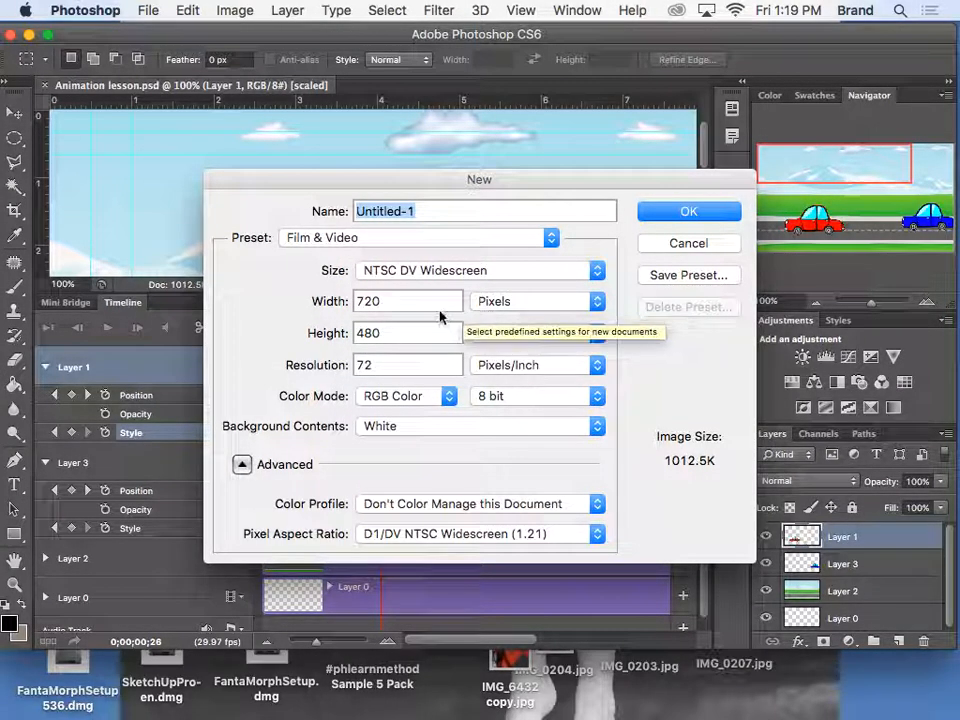
left_click(730, 213)
left_click(615, 294)
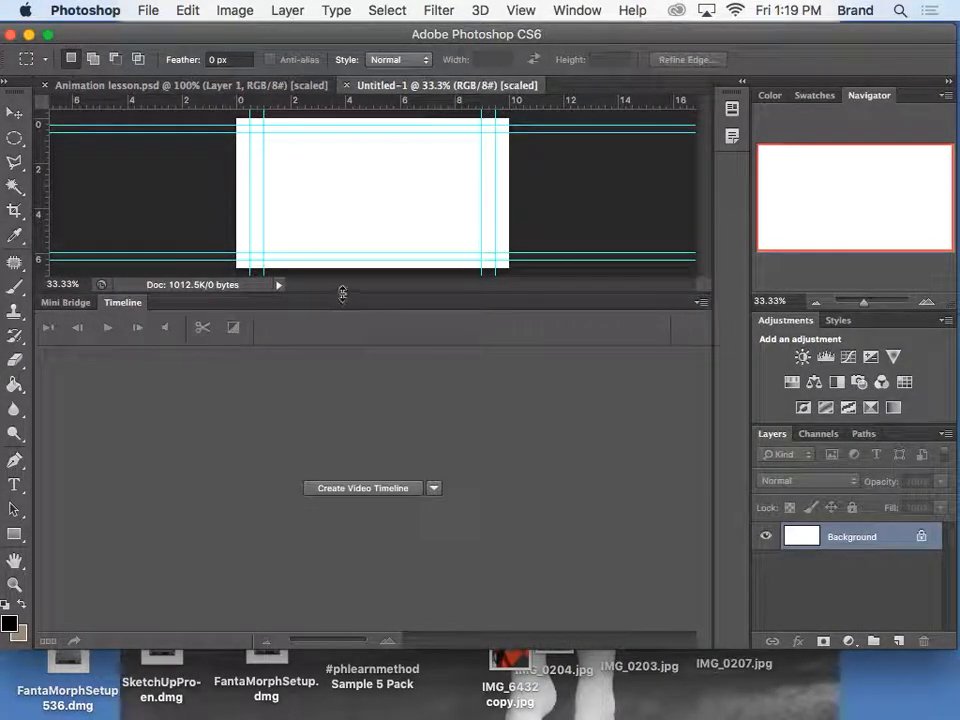
- Give the canvas more room above the timeline and convert the locked Background into a regular layer with the default settings
left_click_drag(342, 292, 381, 587)
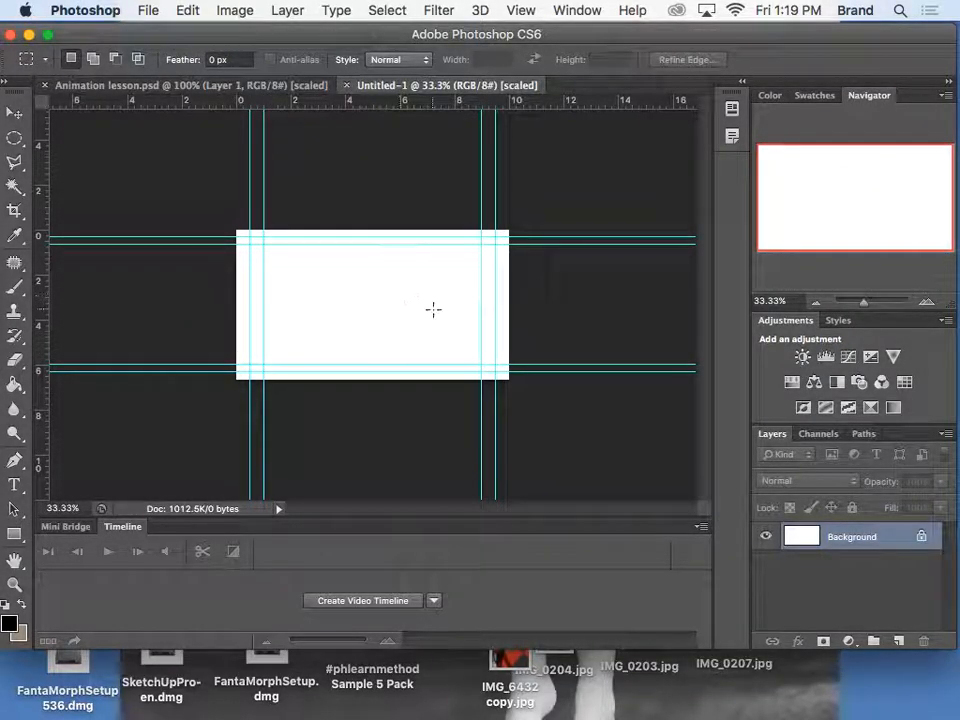
double_click(898, 541)
left_click(762, 397)
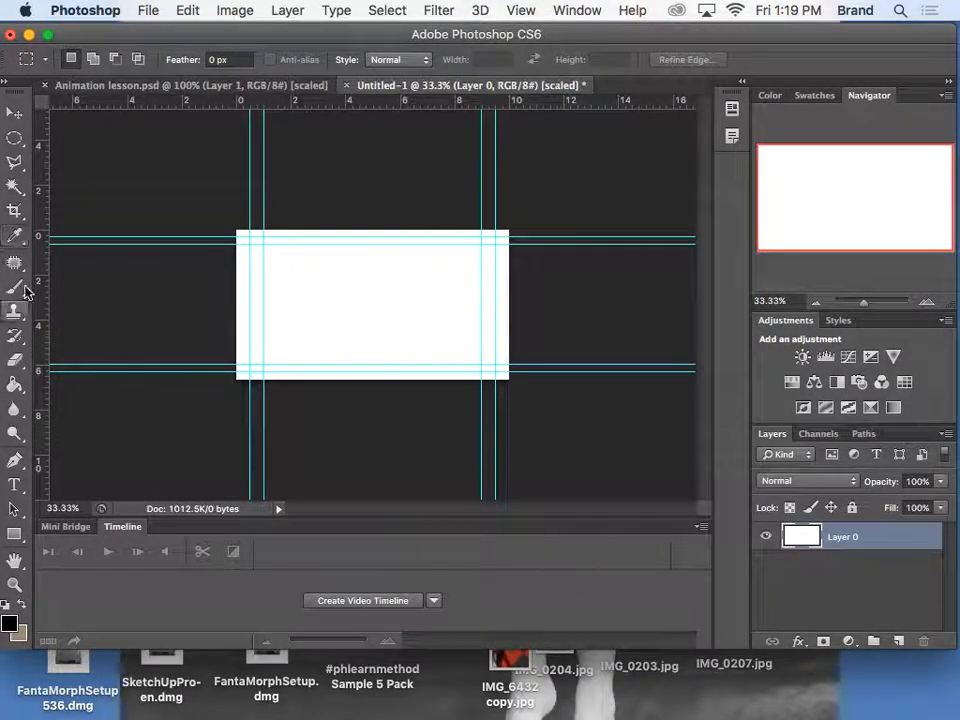
- Delete the layer's white fill using a Magic Wand selection, then clear the selection
left_click(13, 187)
left_click(433, 306)
key("Delete")
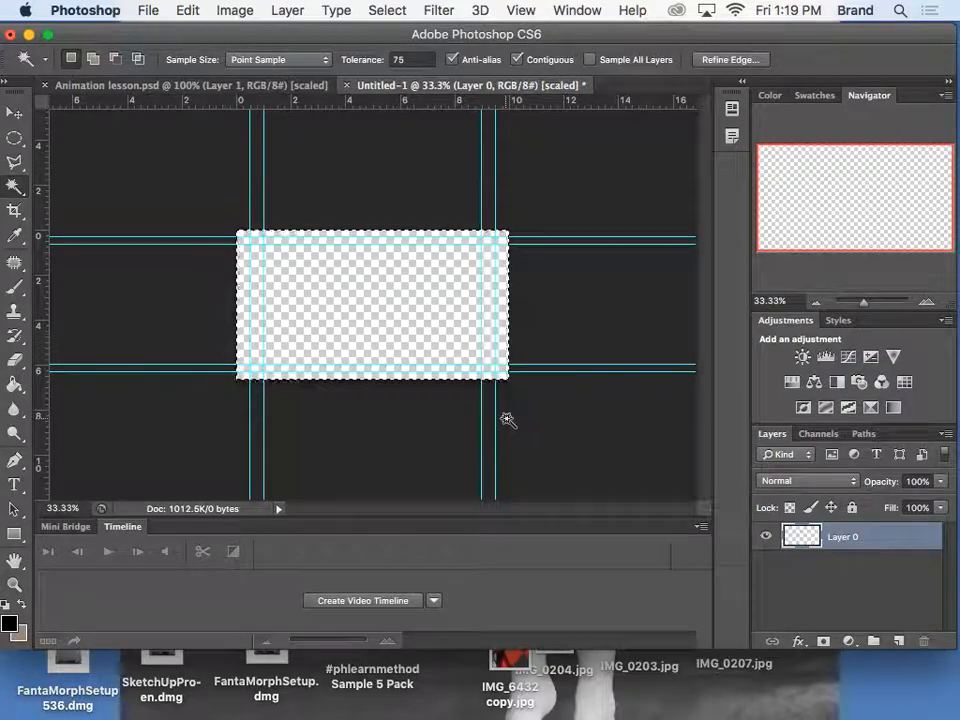
key("super+d")
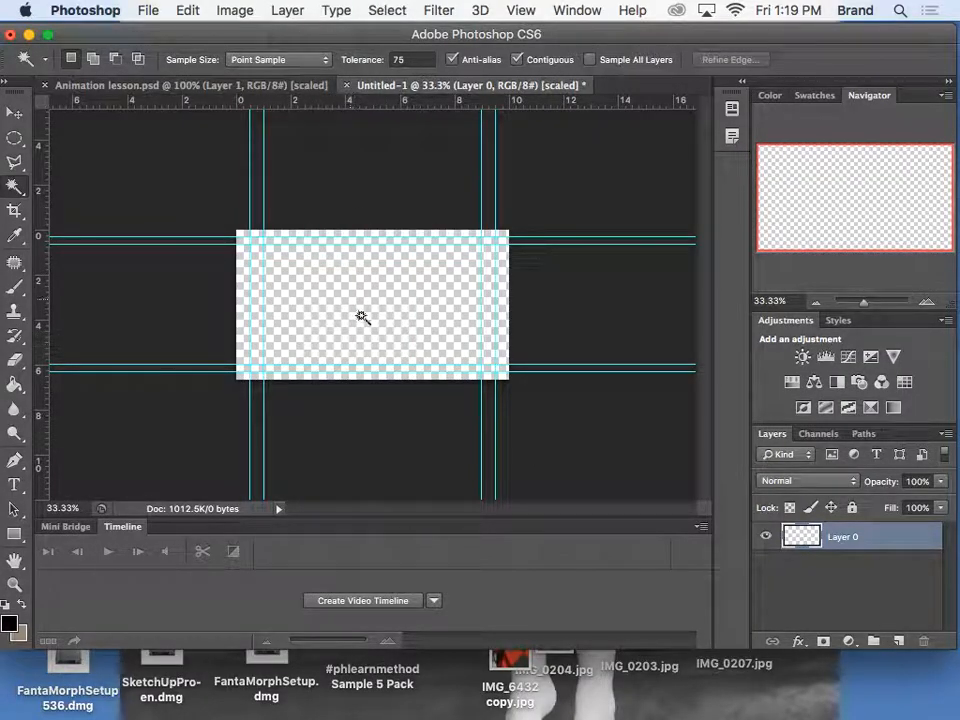
- Open Road 1.jpg and Car 1.png together from the Desktop, accepting the pixel aspect ratio notice
left_click_drag(865, 301, 867, 302)
left_click(148, 11)
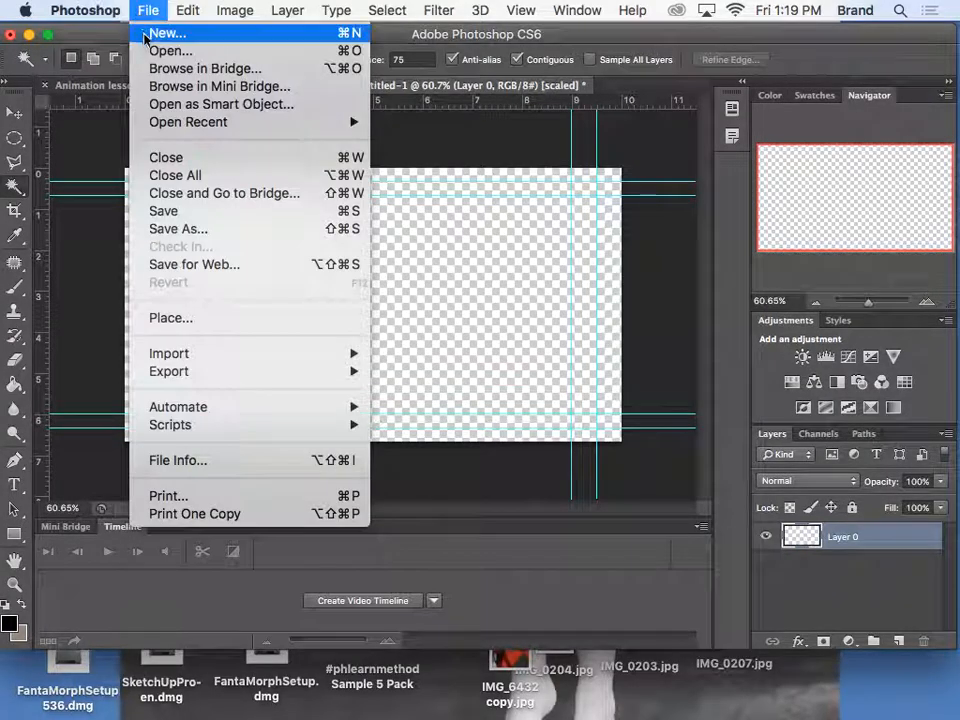
left_click(150, 50)
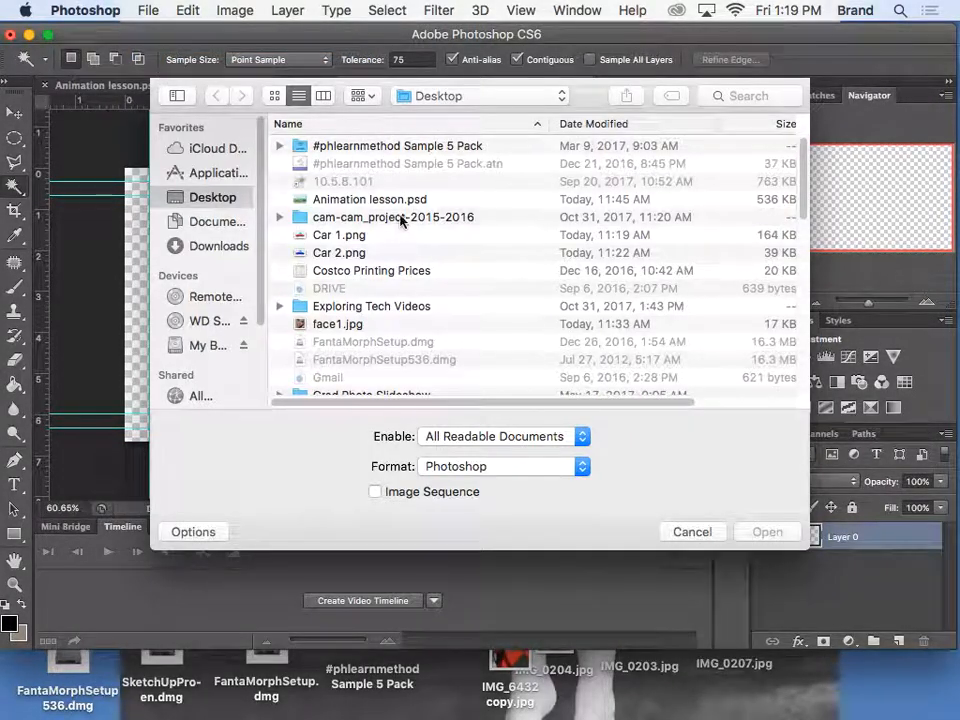
scroll(332, 335, "down", 10)
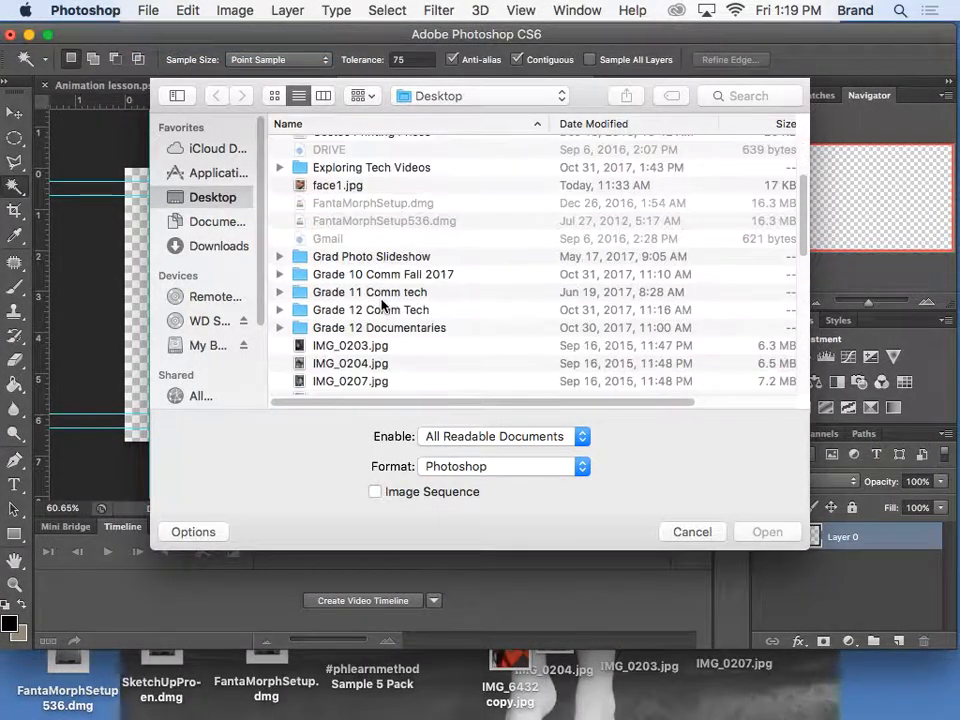
left_click(333, 345)
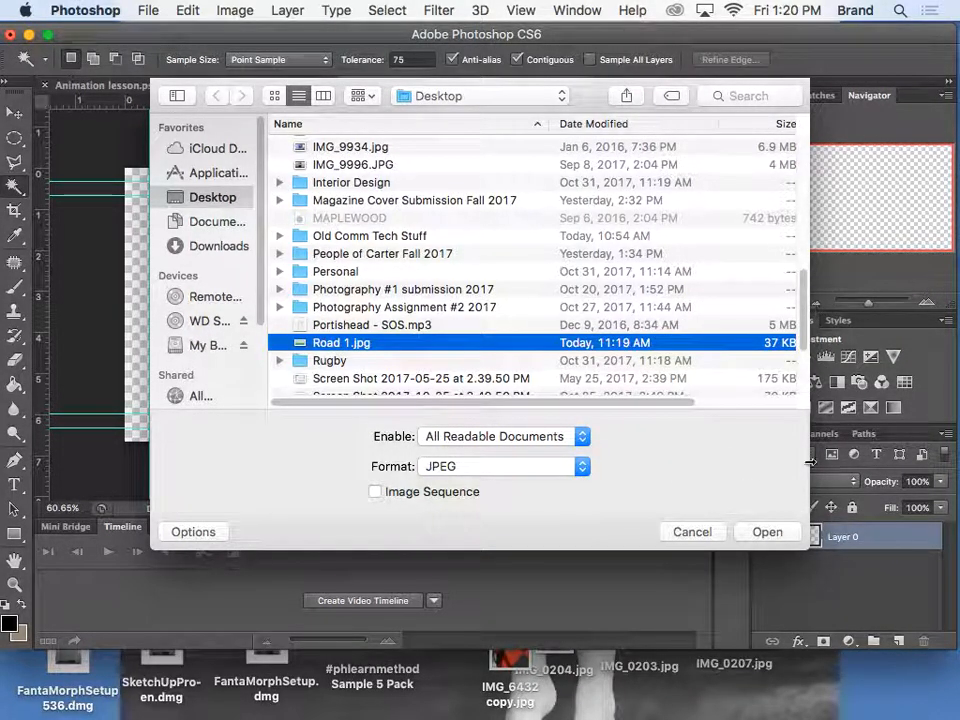
left_click_drag(803, 289, 793, 163)
left_click(329, 222)
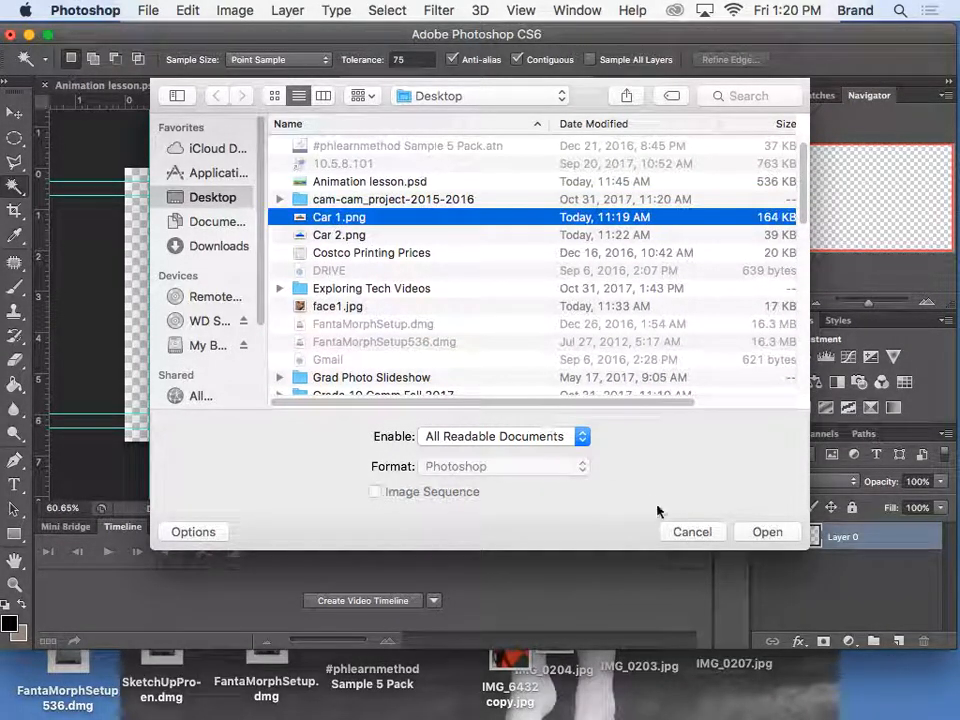
left_click(767, 532)
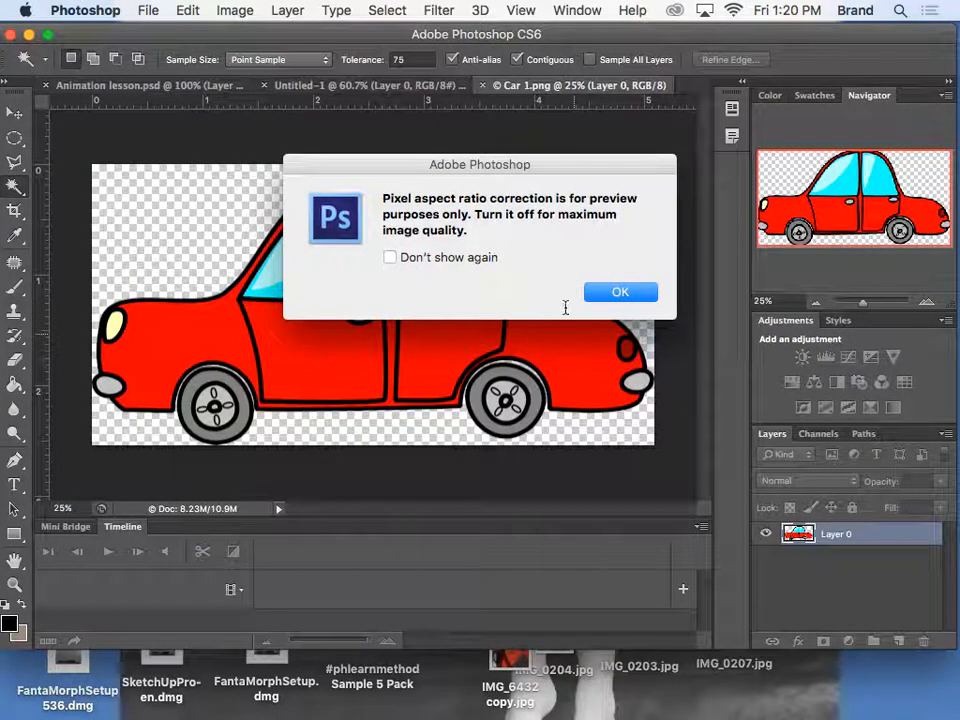
left_click(622, 292)
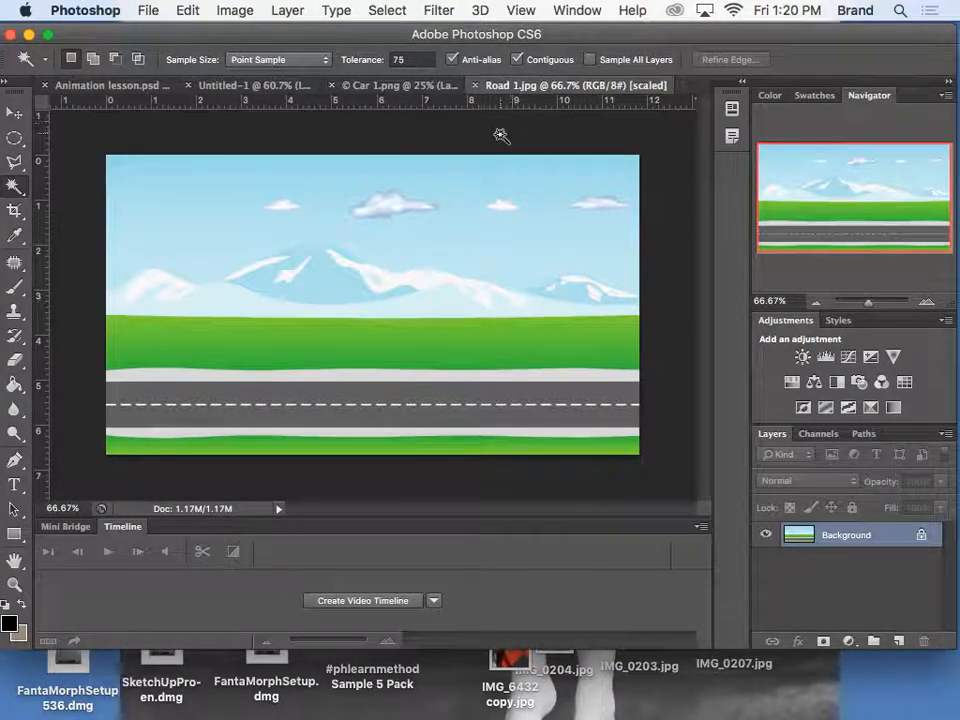
- Convert the locked Background of Road 1.jpg into a regular layer and make the Move tool active
left_click(244, 86)
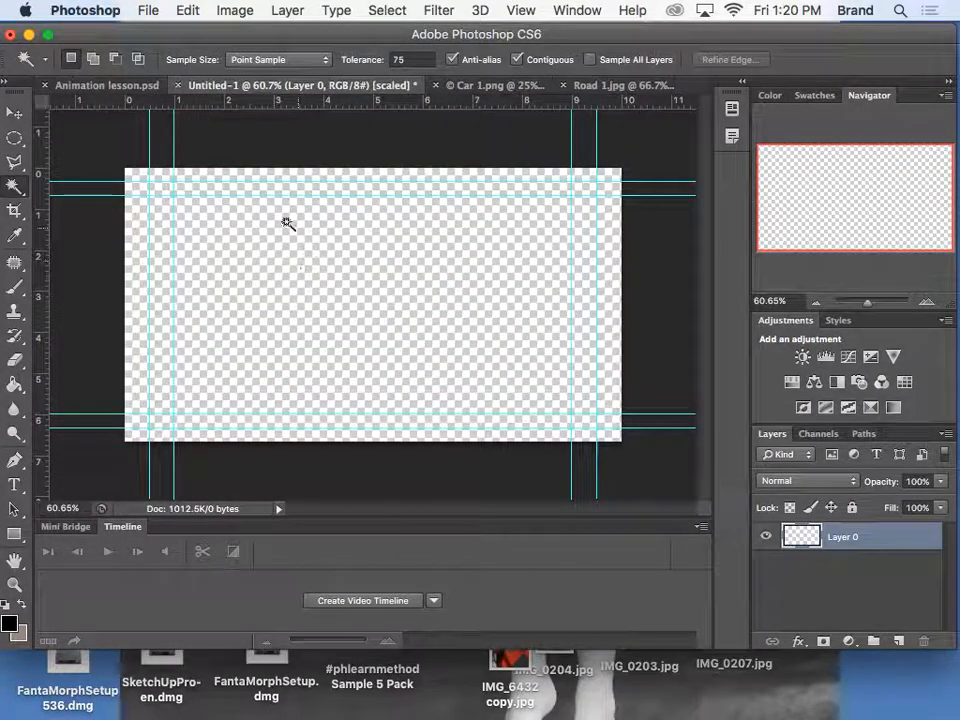
left_click(592, 86)
left_click(15, 112)
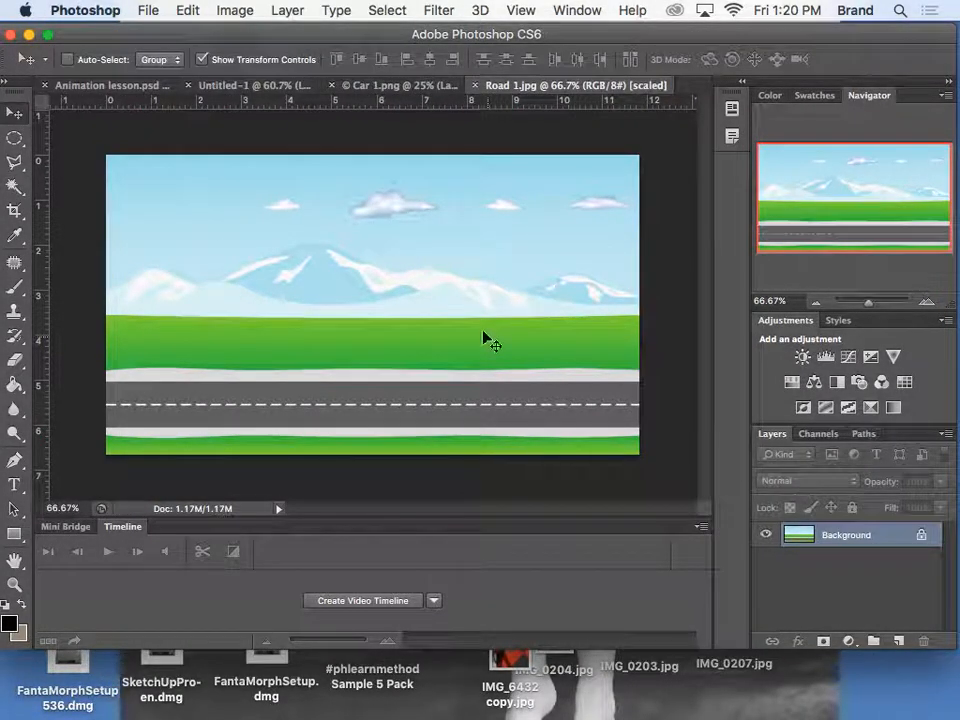
double_click(880, 536)
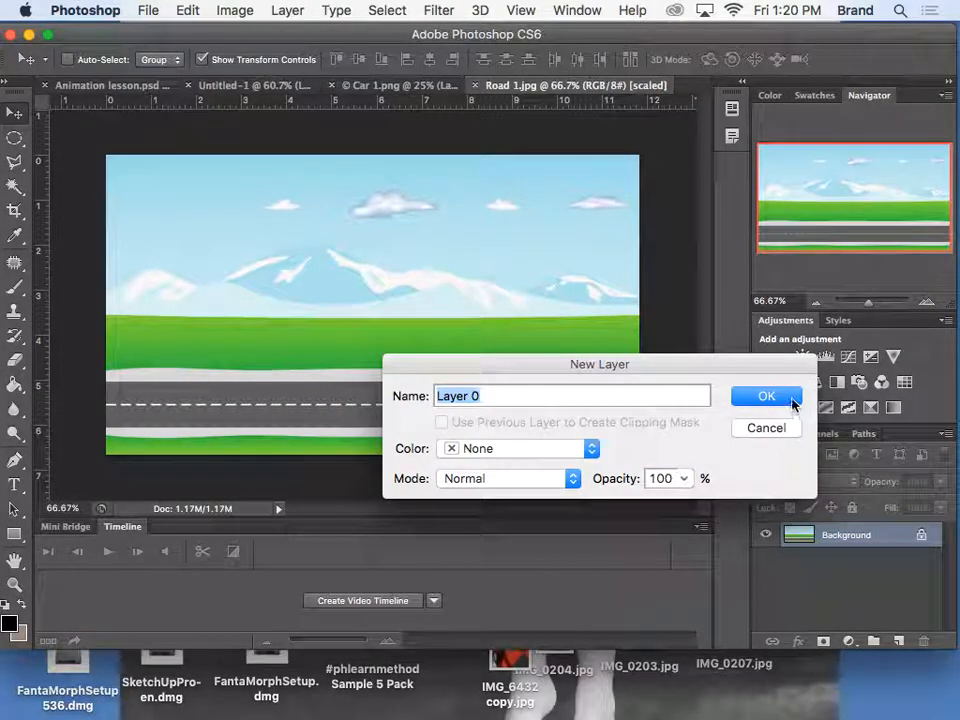
left_click(790, 398)
- Bring the road picture into Untitled-1, align it to the upper-left canvas corner and enlarge it to fill the canvas
left_click_drag(449, 246, 254, 90)
left_click_drag(311, 268, 476, 262)
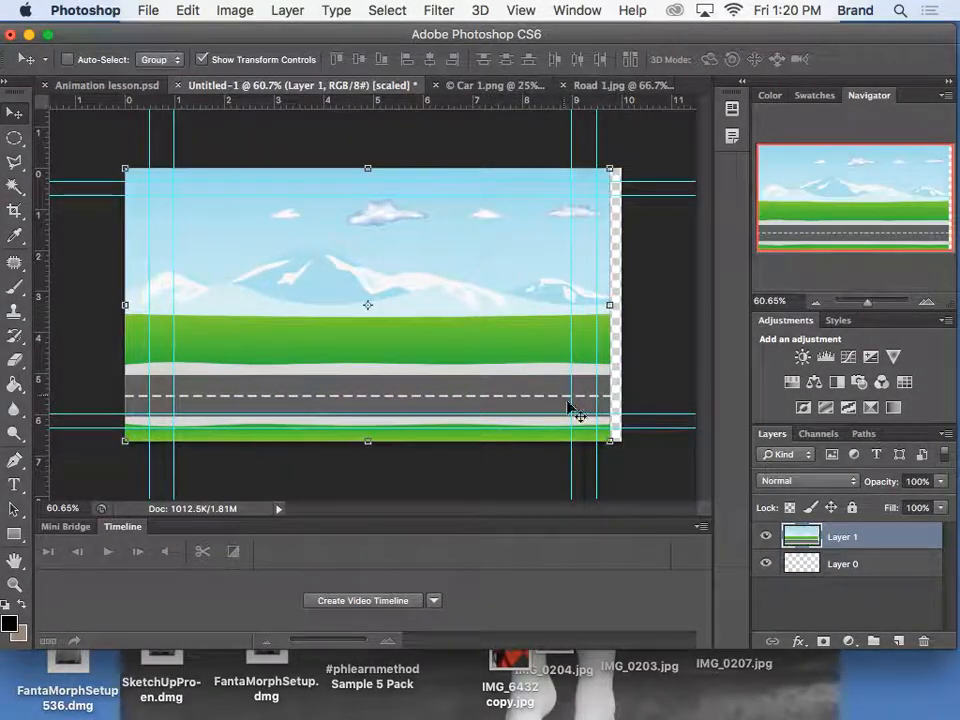
left_click_drag(612, 438, 626, 446)
key("Return")
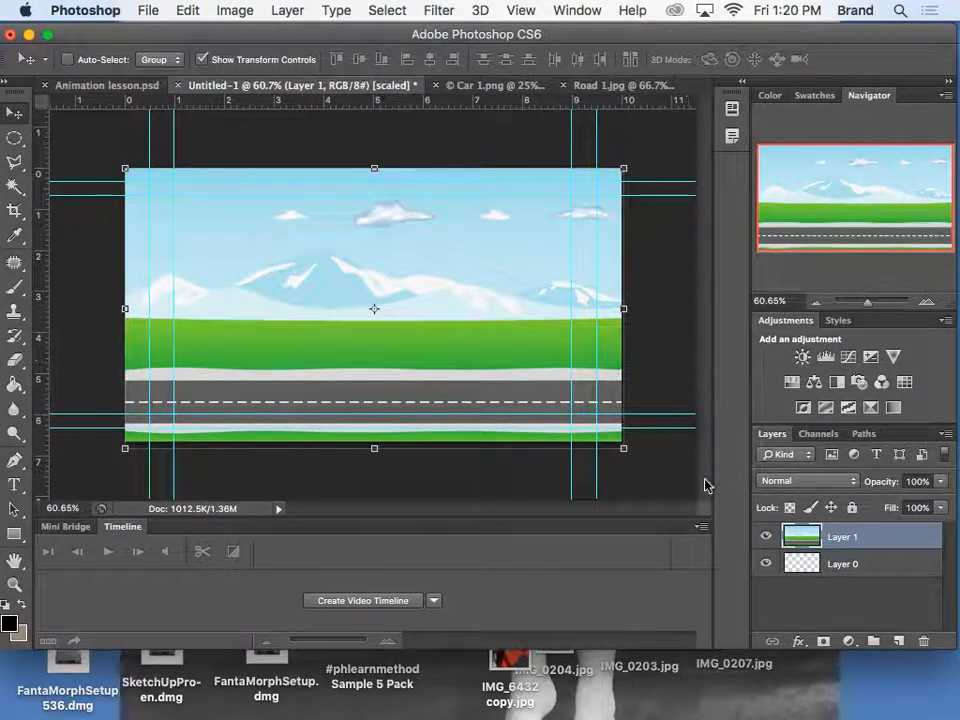
- Bring the car from Car 1.png into Untitled-1, scale it to about 15.4% and place it at the road's left end
left_click(497, 86)
left_click_drag(454, 279, 360, 300)
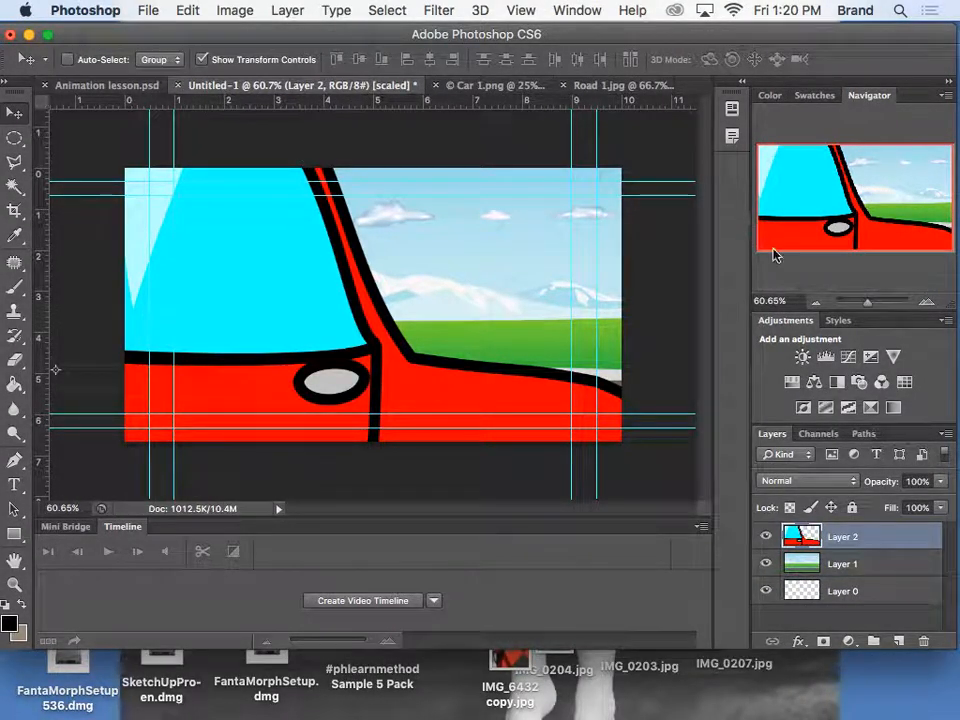
left_click_drag(867, 302, 862, 304)
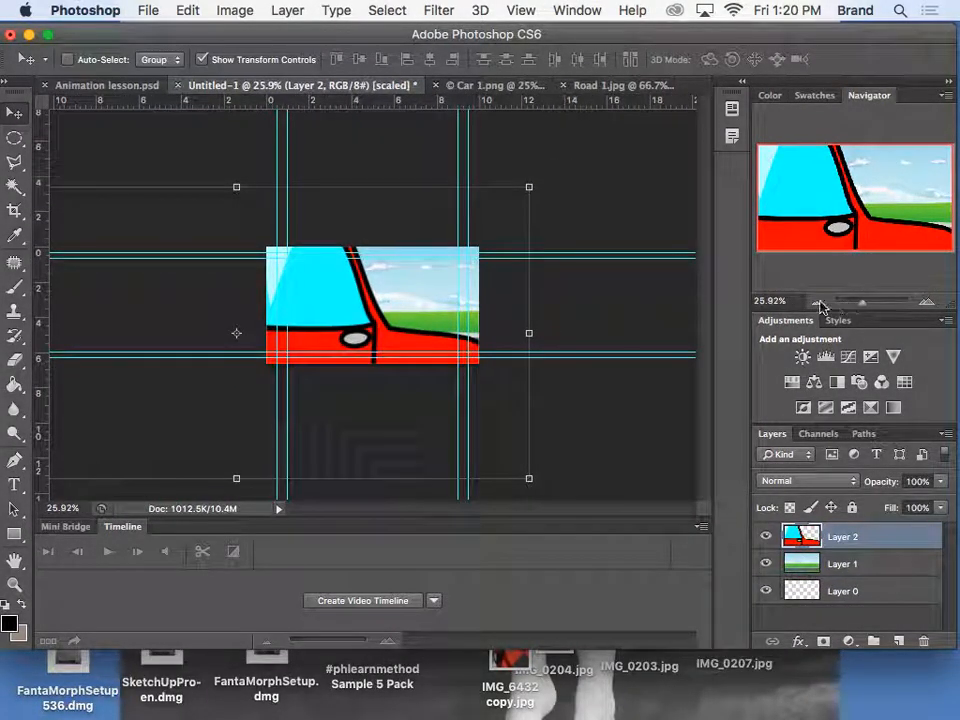
left_click_drag(529, 187, 342, 327)
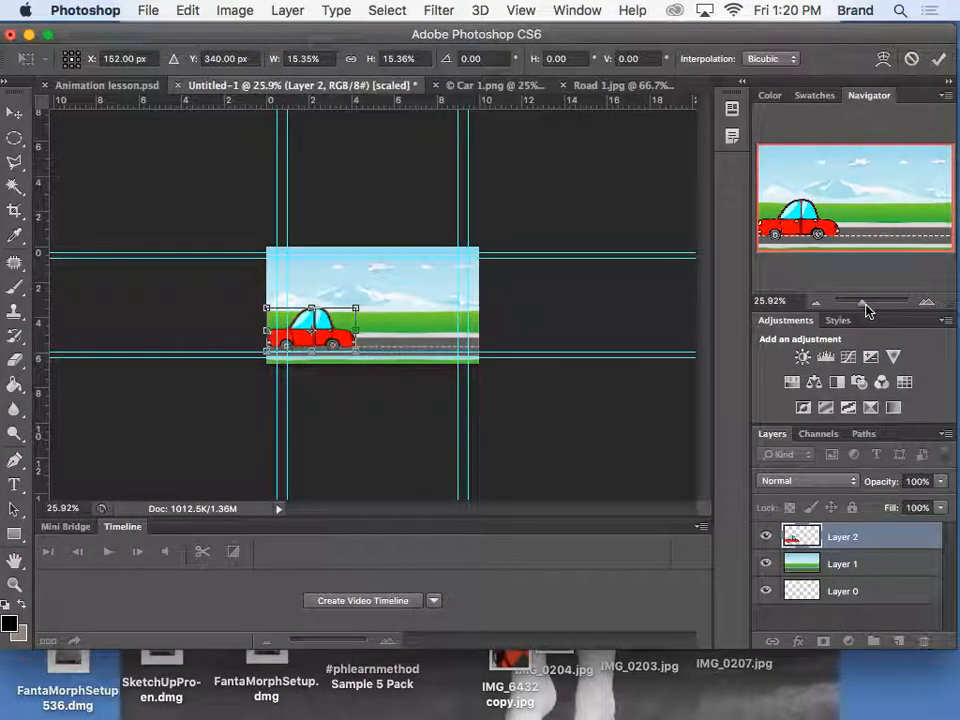
left_click_drag(863, 302, 868, 302)
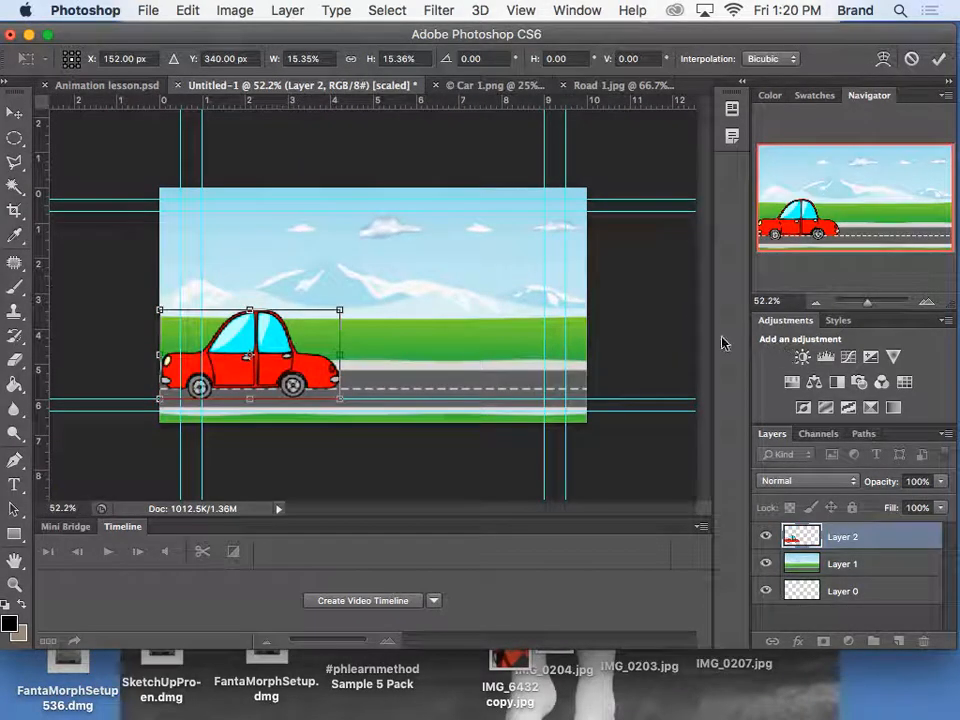
key("Return")
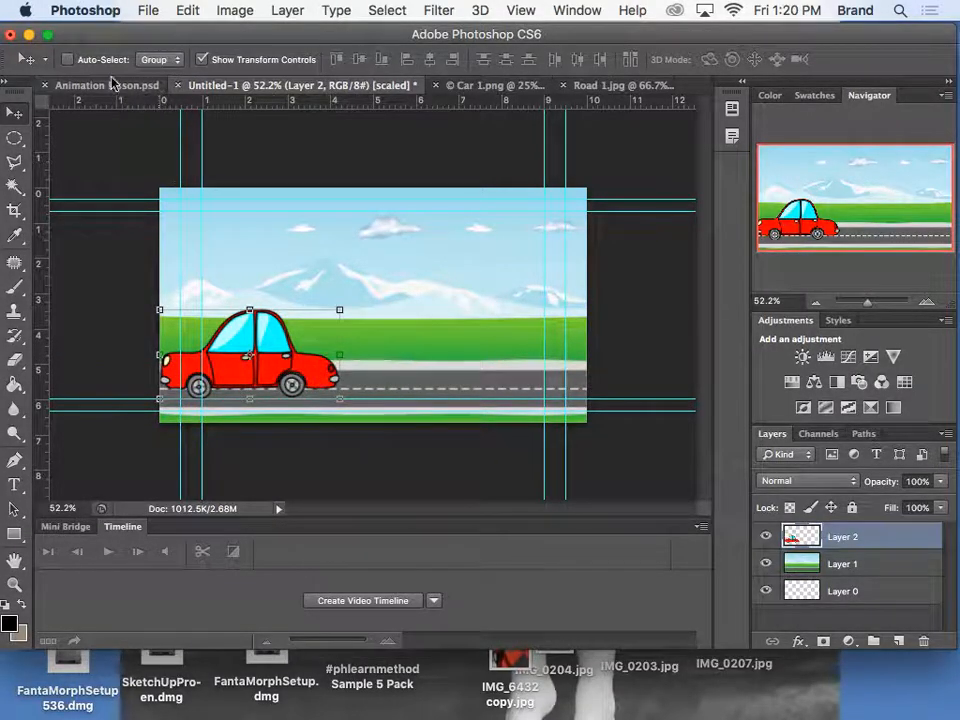
- Flip the red car horizontally and scale it down to about 74%, keeping it at the road's left end
left_click(183, 12)
mouse_move(231, 424)
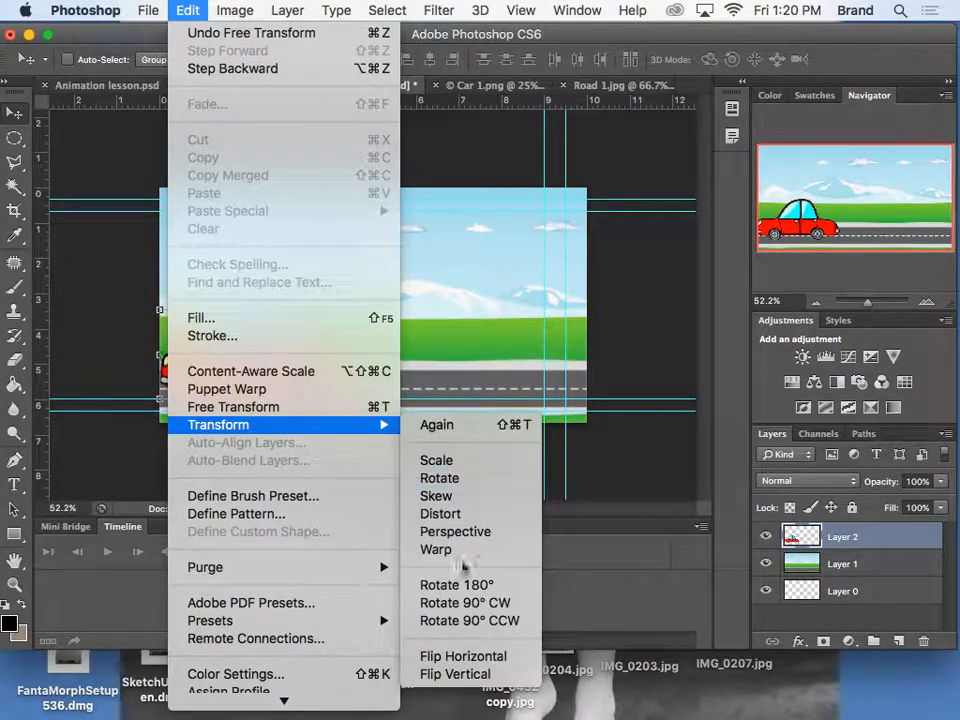
left_click(464, 659)
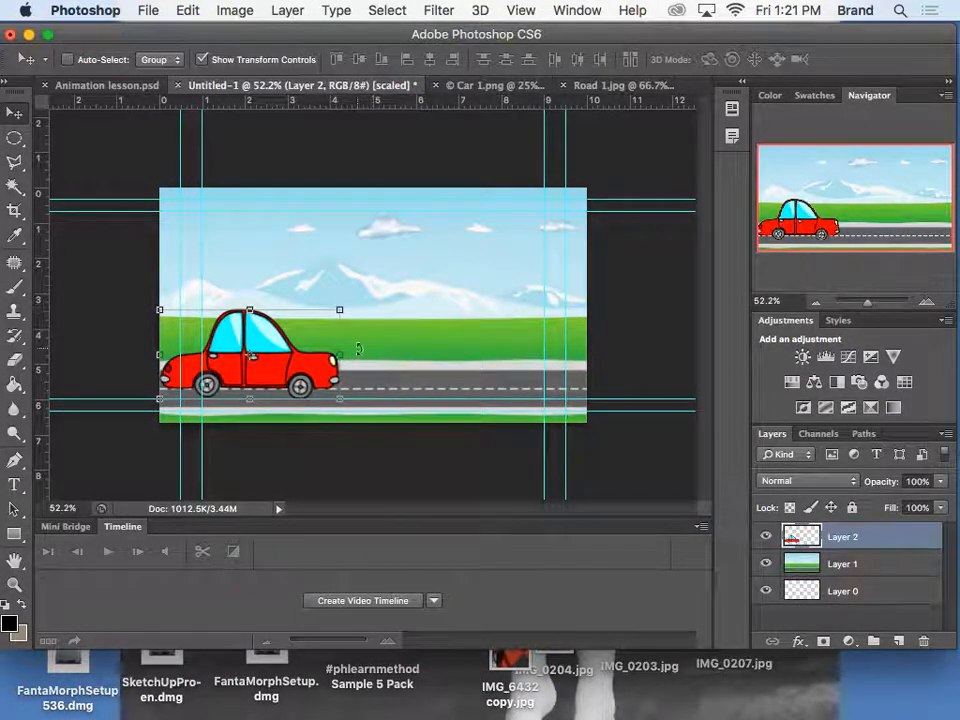
left_click_drag(338, 311, 298, 336)
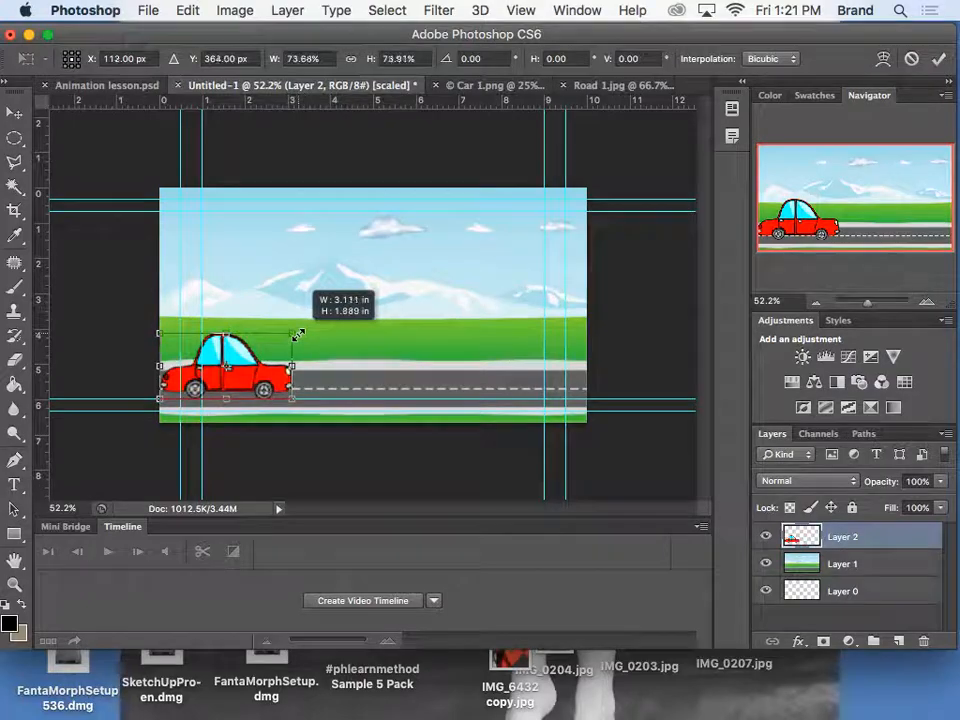
key("Return")
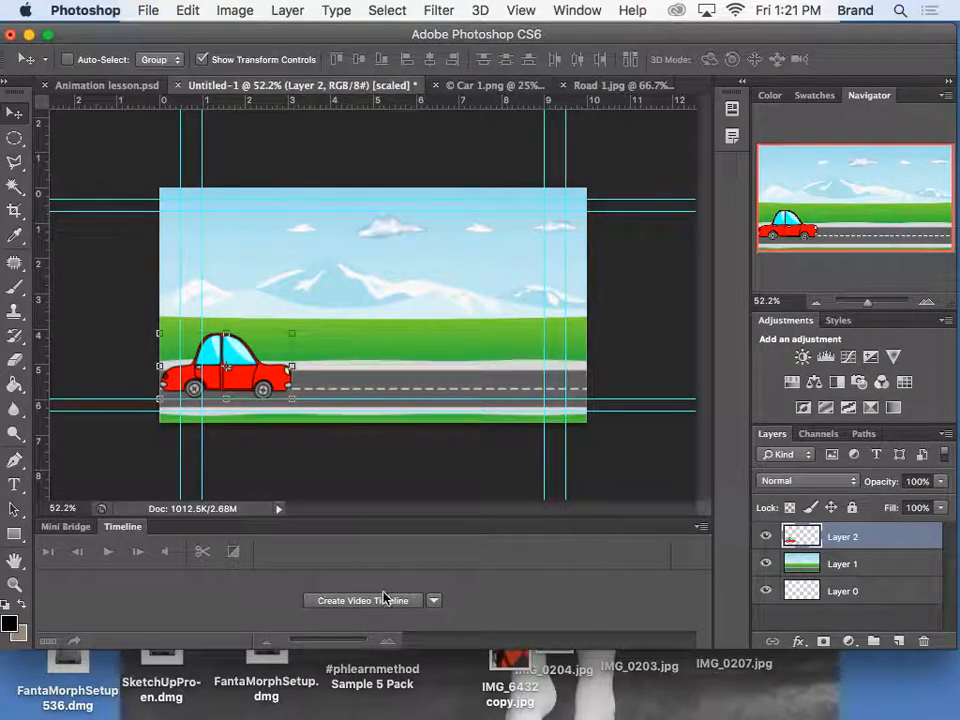
- Create a video timeline for the scene and enlarge the Timeline area until all three layer tracks show
left_click(576, 10)
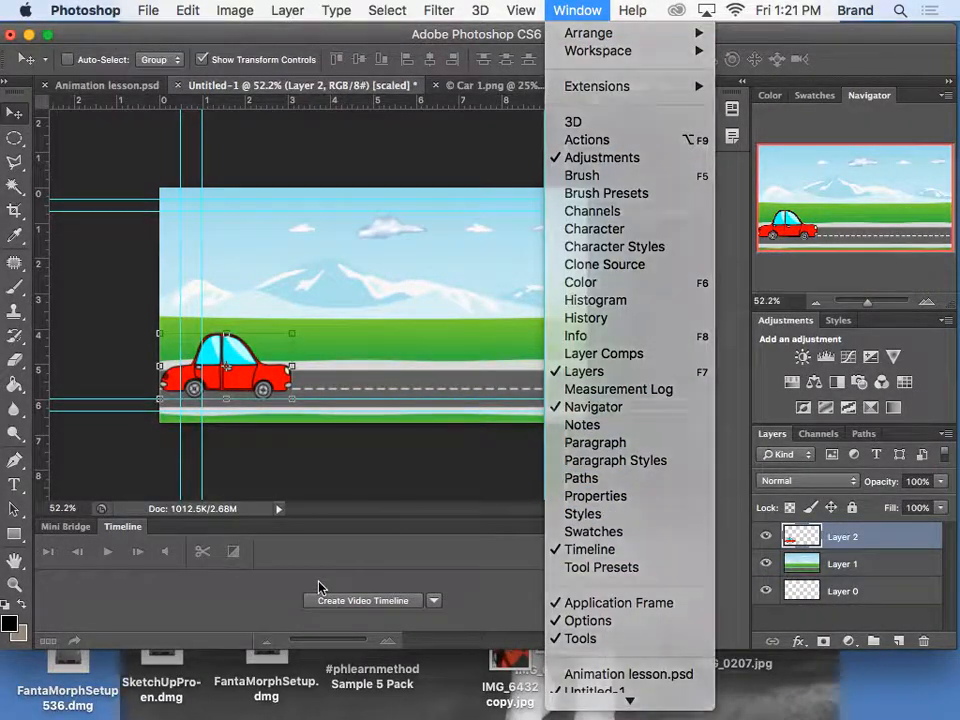
left_click(340, 600)
left_click(345, 603)
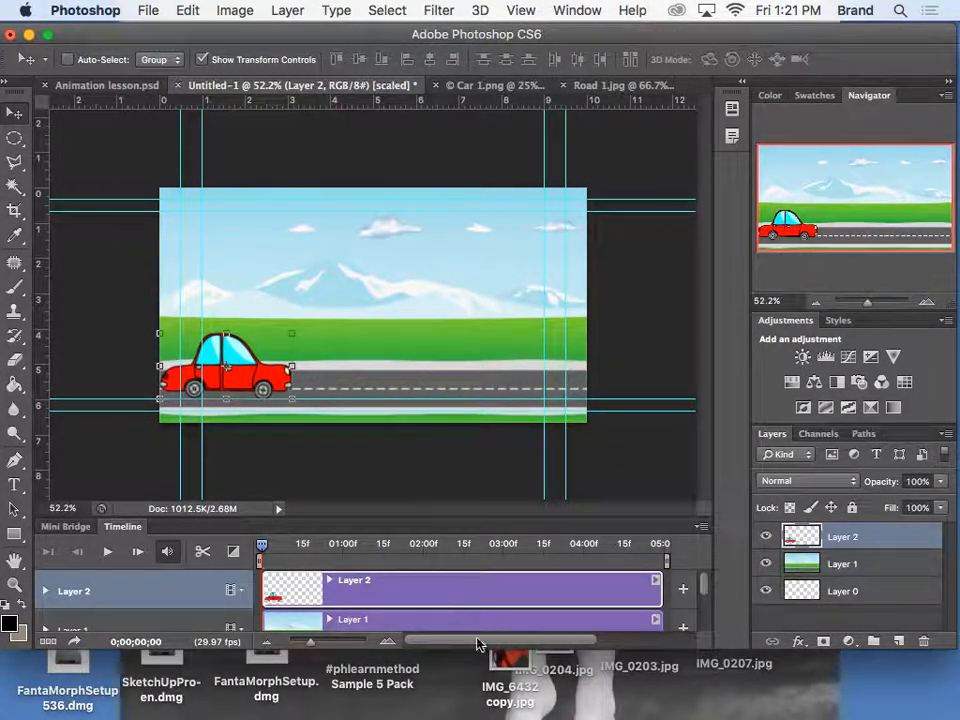
left_click_drag(556, 655, 556, 705)
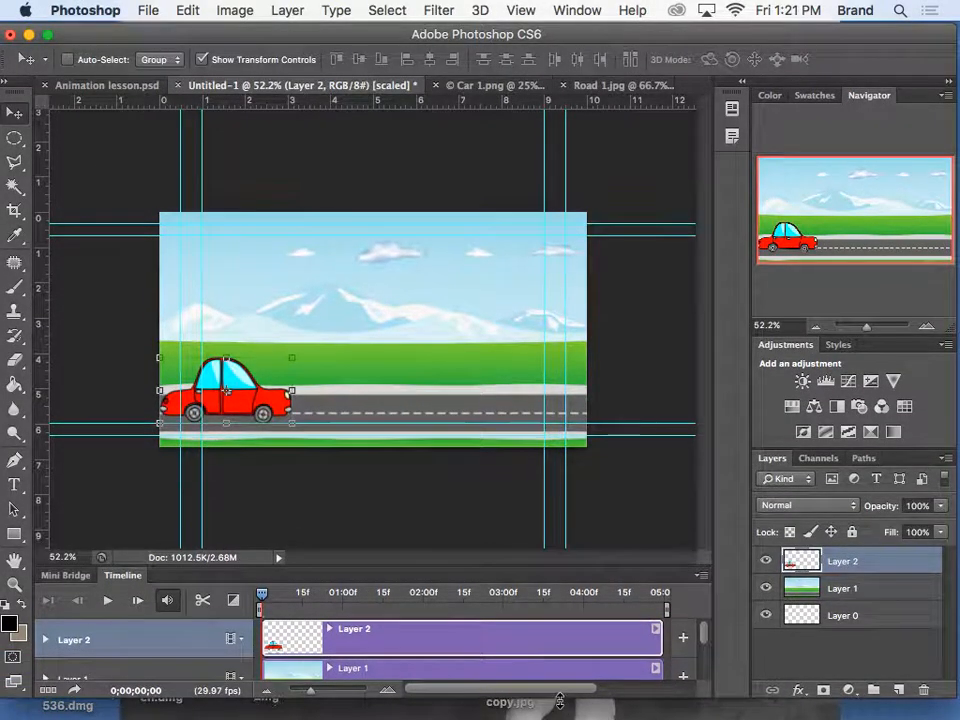
left_click_drag(468, 565, 470, 403)
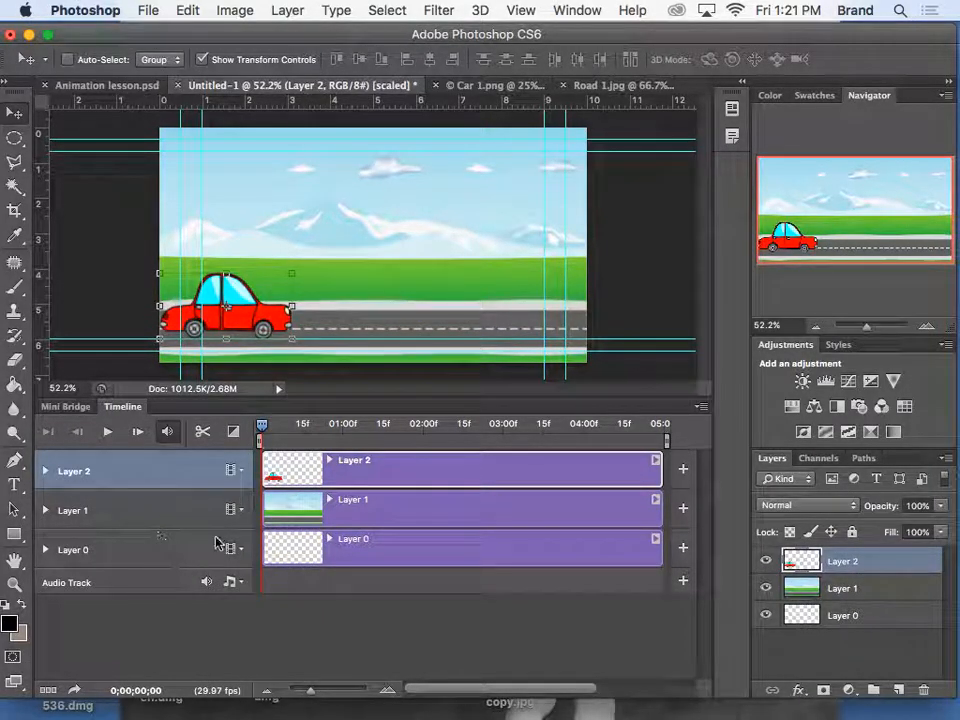
- Select the car's Layer 2, expand its timeline track and enable Position keyframing at time 0;00;00;00
left_click(908, 616)
left_click_drag(910, 615, 881, 619)
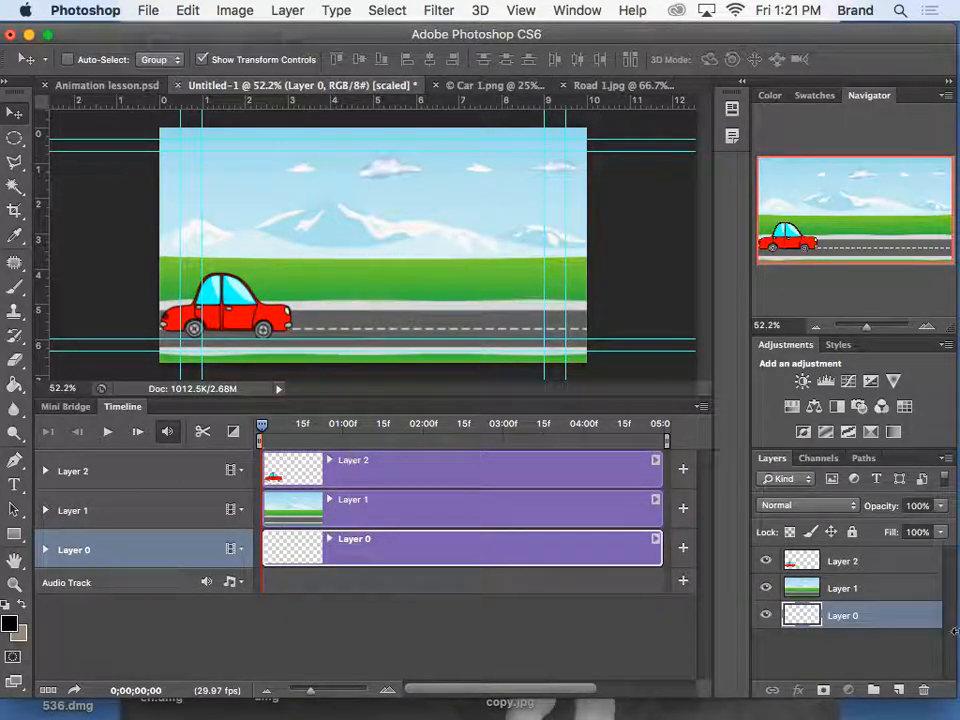
left_click(880, 561)
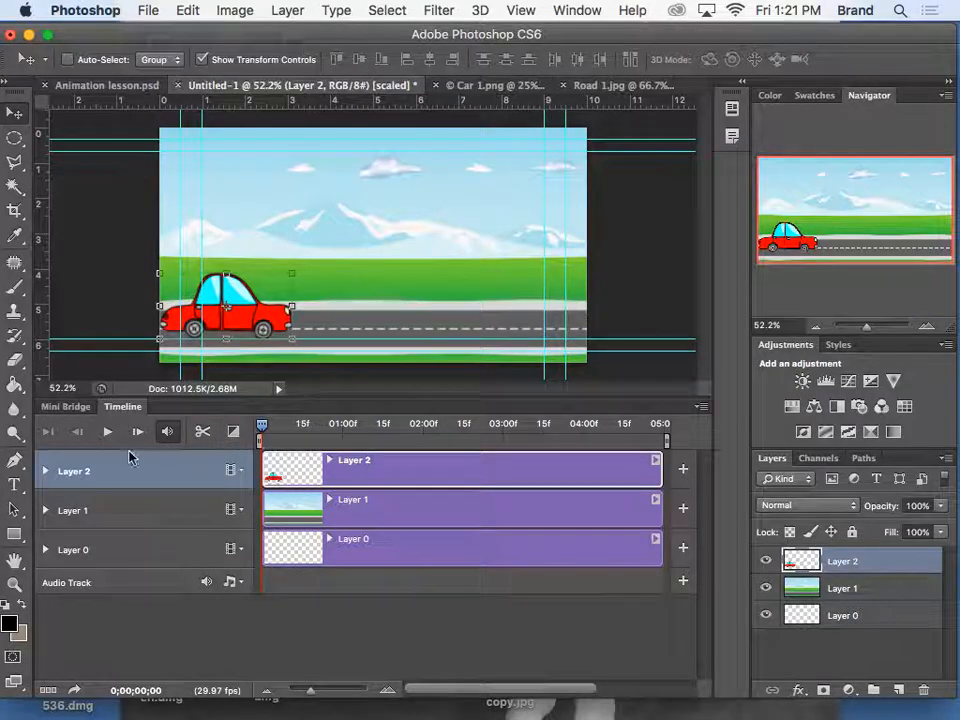
left_click(44, 472)
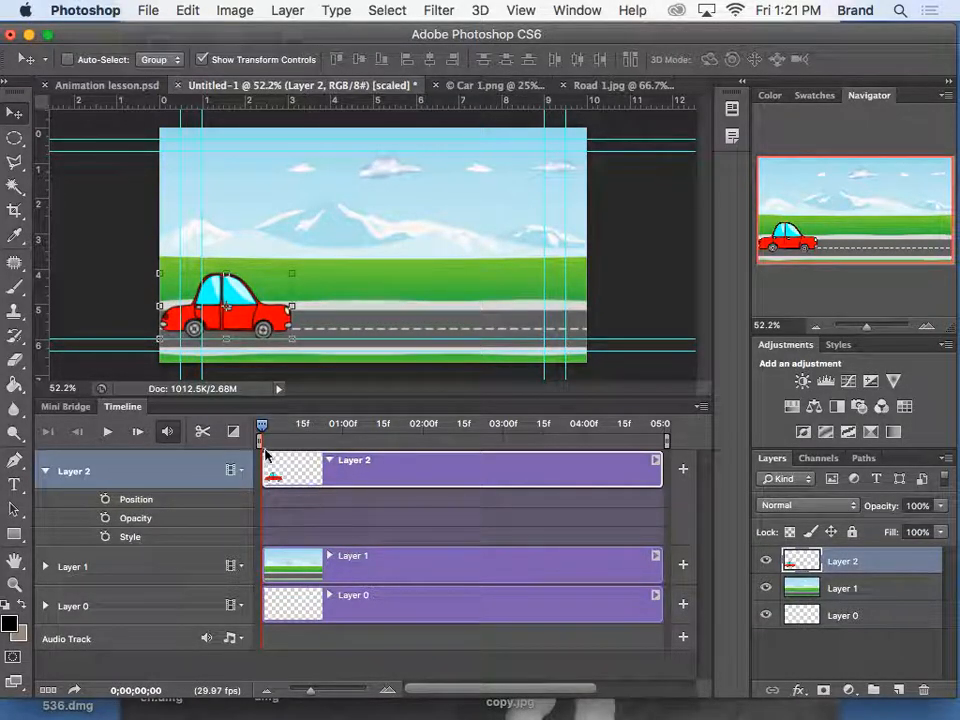
mouse_move(263, 428)
left_mouse_down()
mouse_move(354, 428)
mouse_move(259, 427)
left_mouse_up()
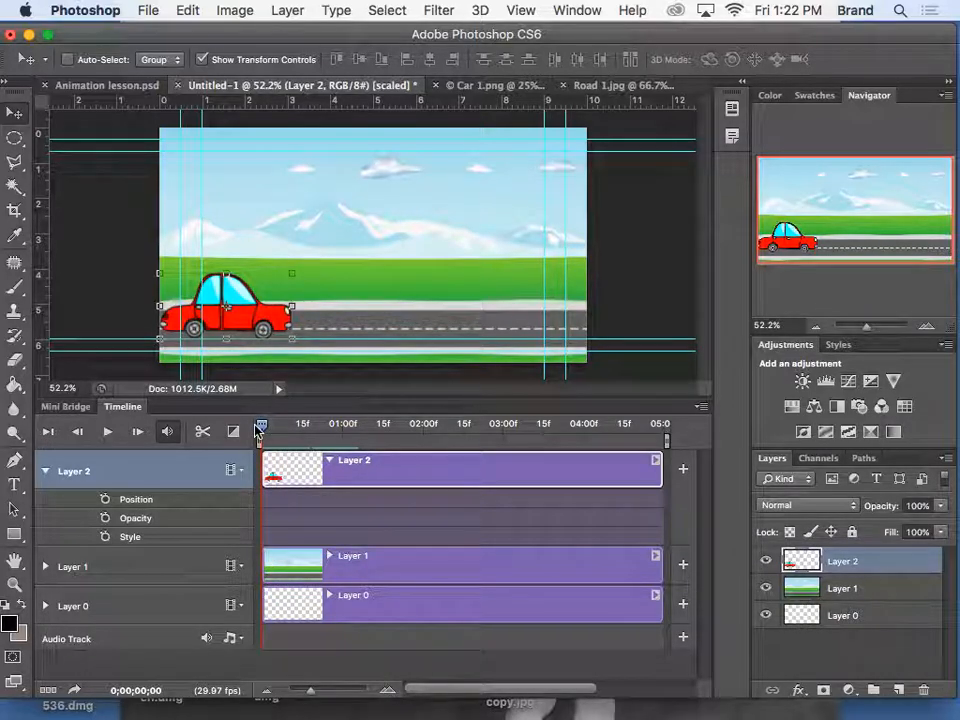
left_click(105, 500)
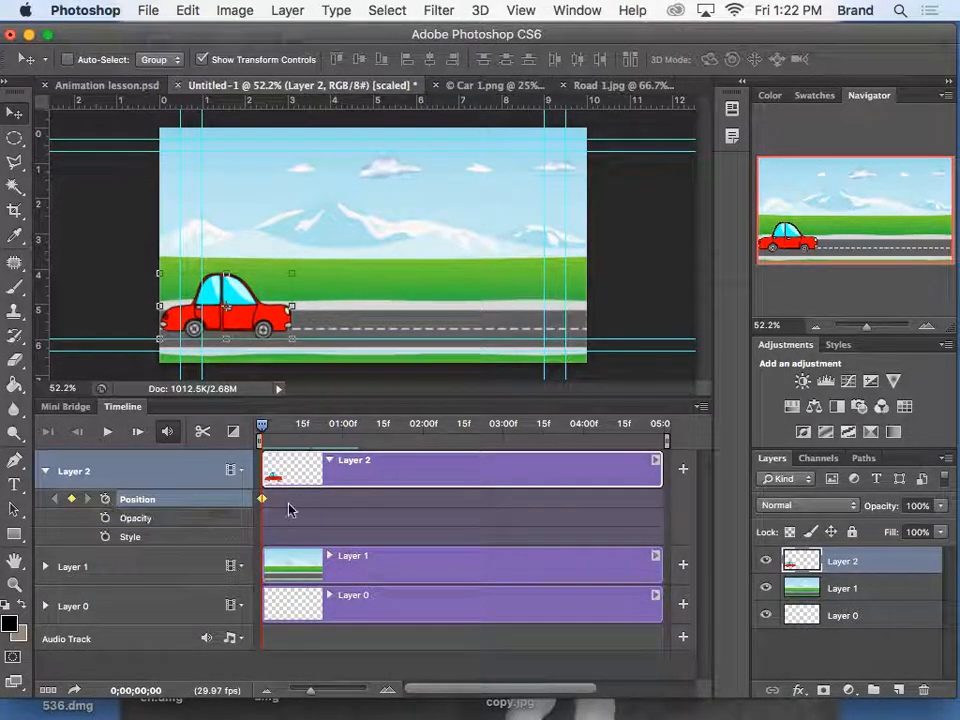
- At 0;00;04;29, move the car straight across to the road's right end, and play the animation from the start
left_click_drag(263, 428, 279, 434)
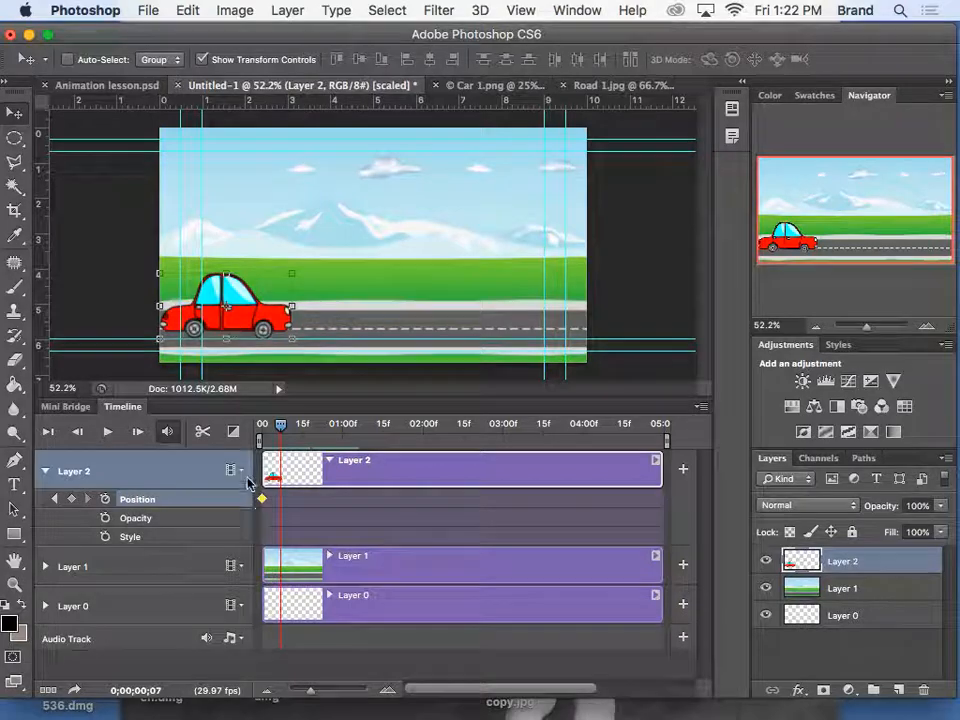
left_click_drag(280, 426, 677, 428)
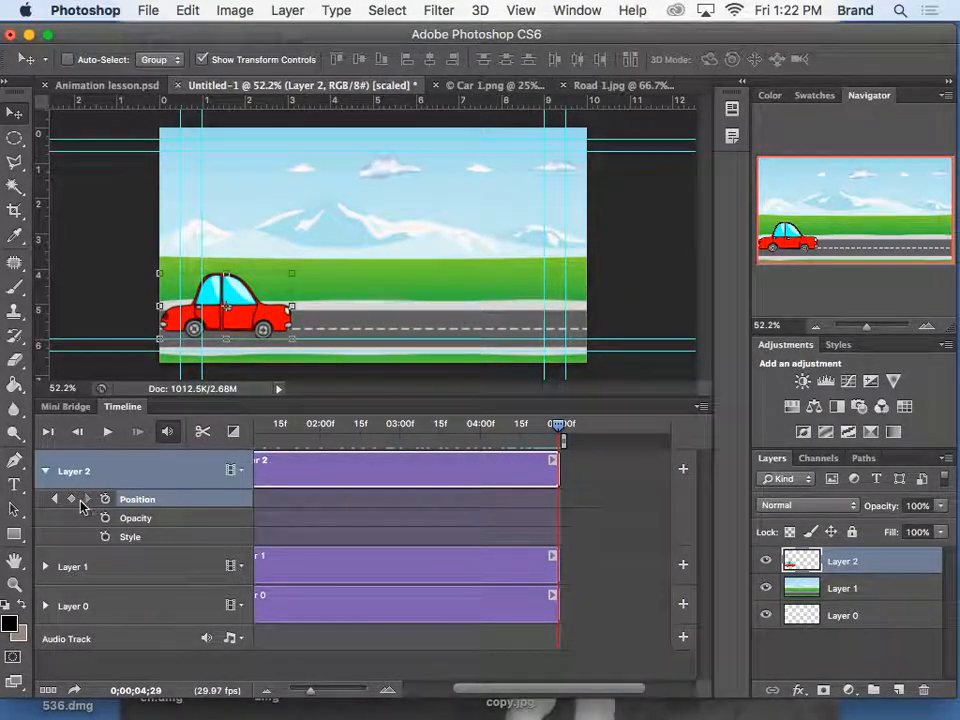
left_click_drag(229, 285, 527, 286)
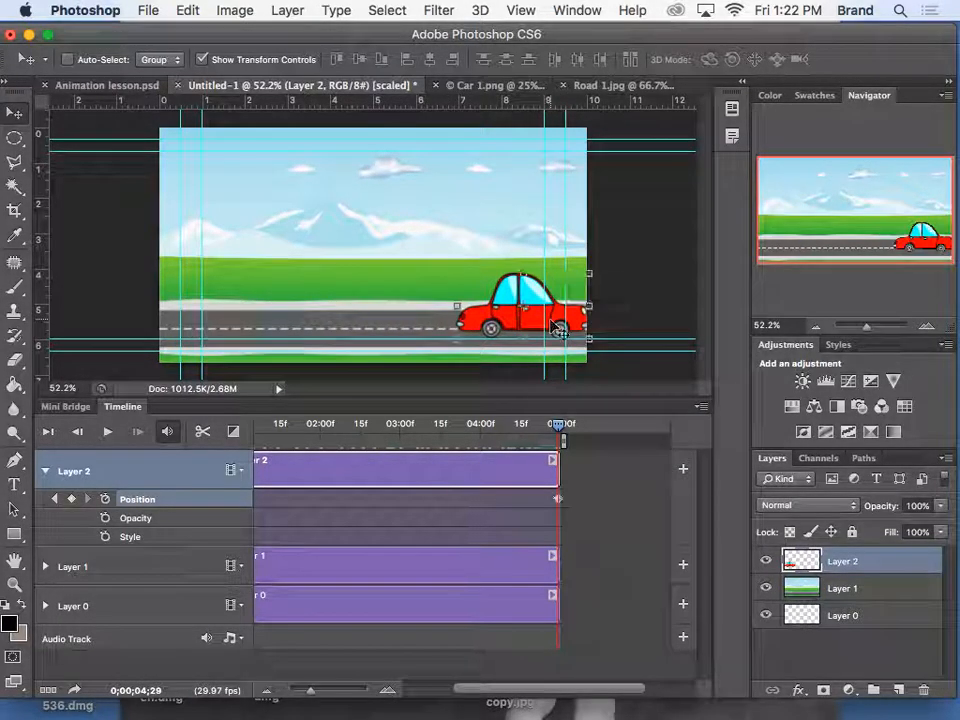
left_click_drag(557, 439, 191, 459)
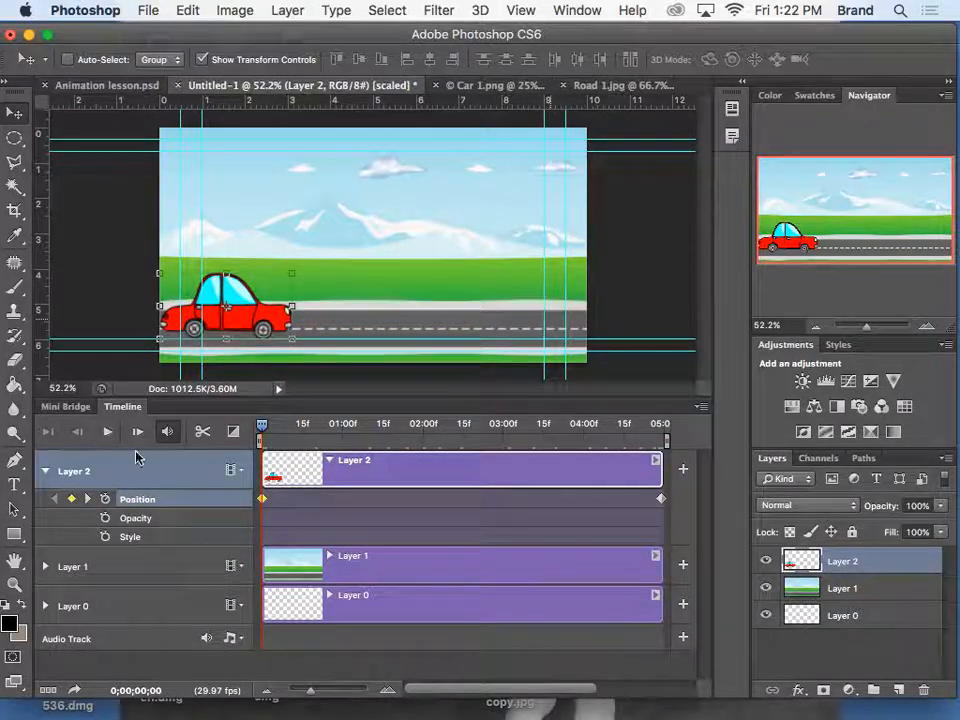
key("space")
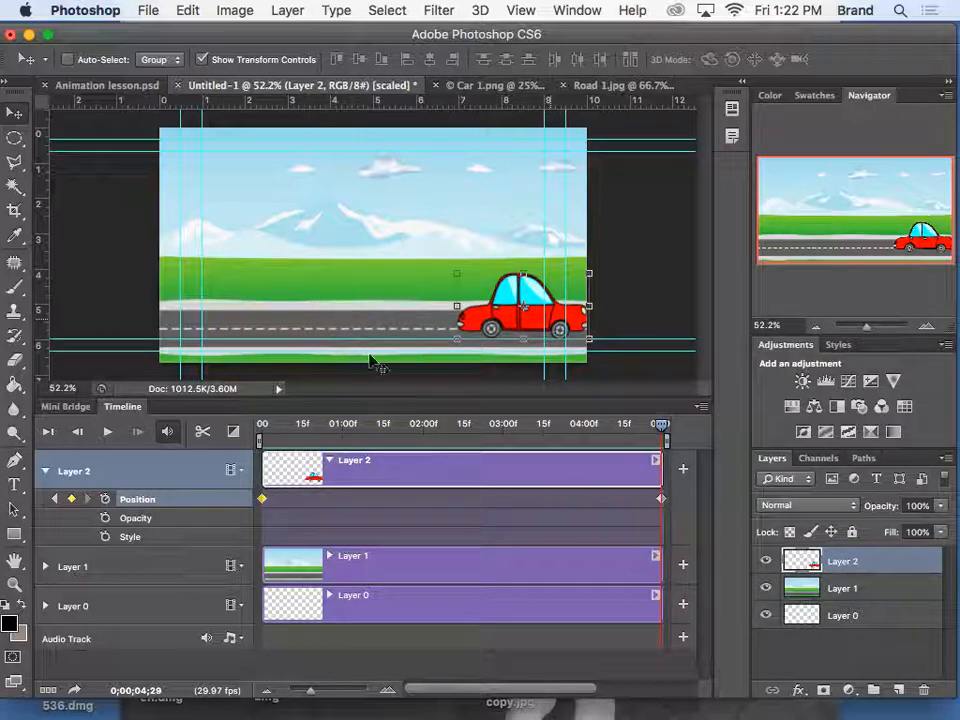
- At 0;00;02;13, shift the car slightly on the road to add a middle Position keyframe, and replay from the start
left_click_drag(661, 424, 465, 443)
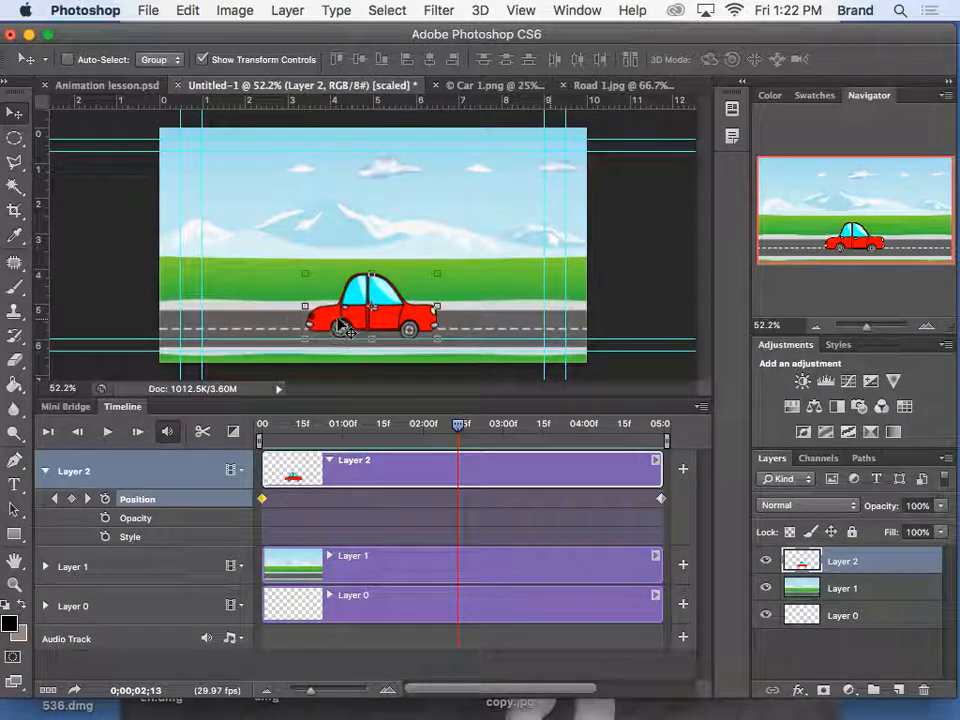
left_click_drag(336, 341, 330, 325)
left_click_drag(459, 430, 259, 437)
key("space")
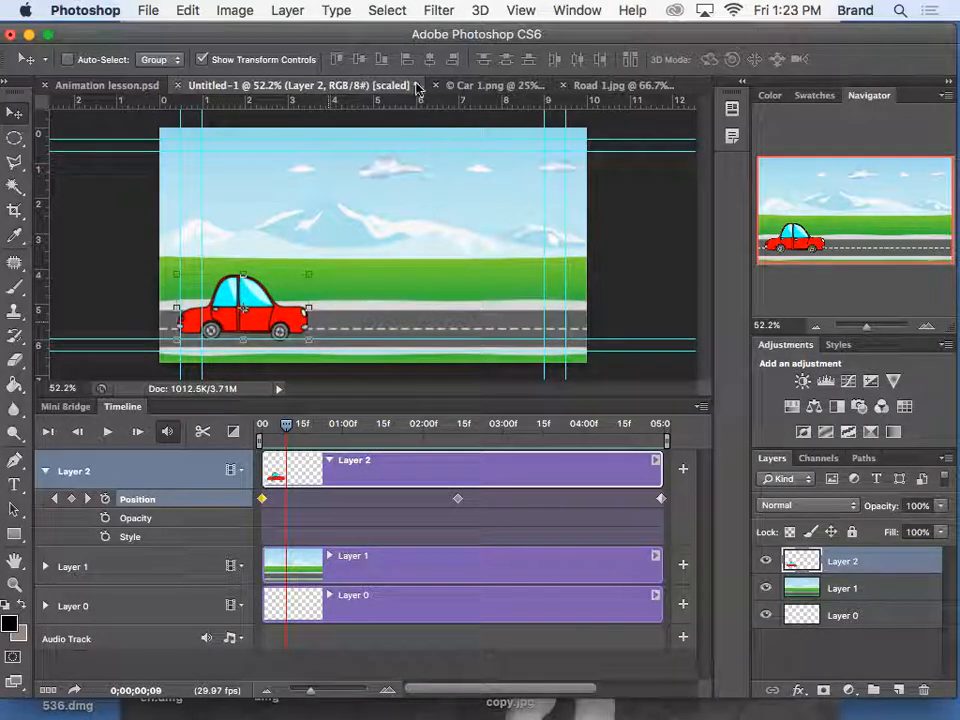
left_click_drag(268, 43, 348, 152)
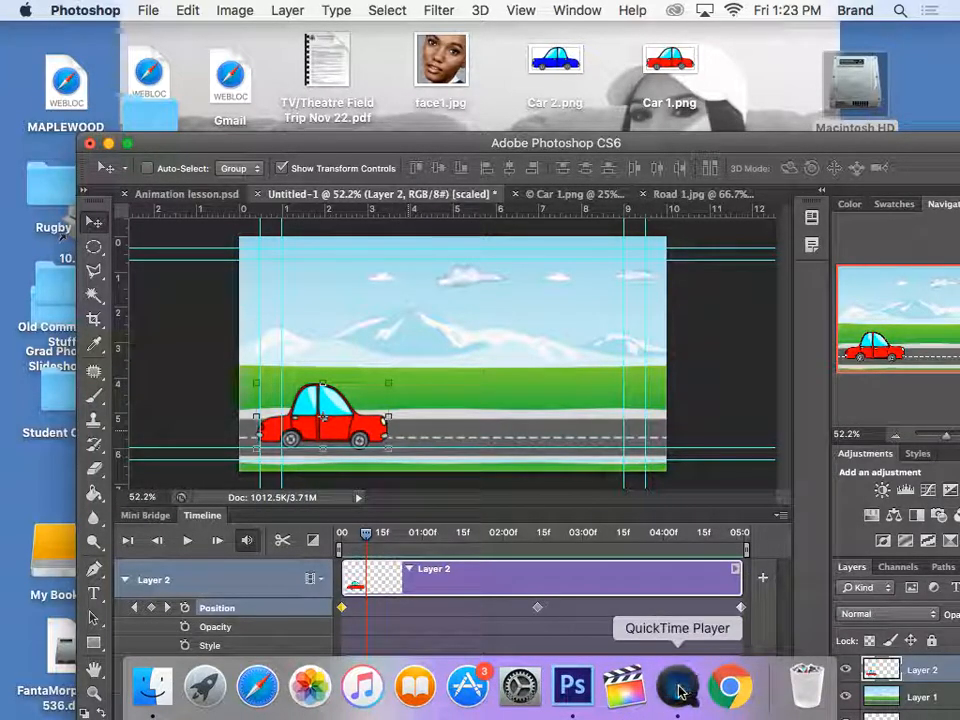
left_click(679, 688)
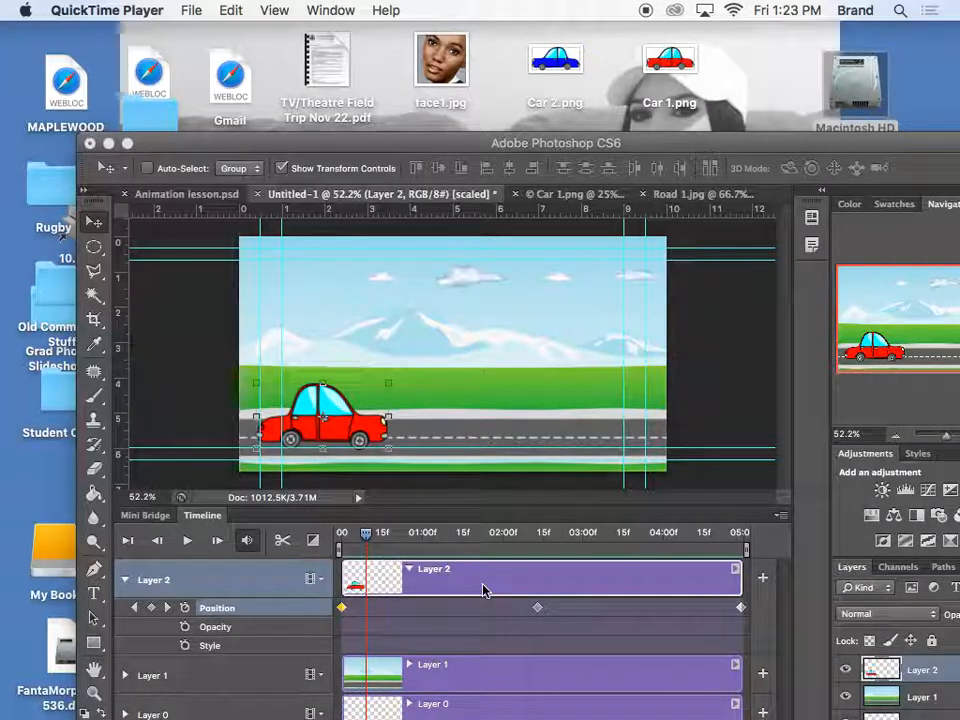